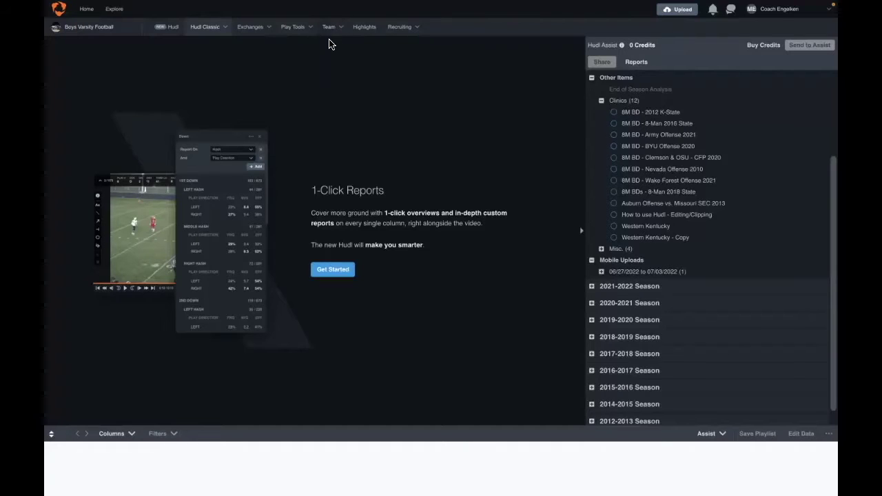
Load the "How to use Hudl - Editing/Clipping" playlist from the Clinics folder and pause its playback
{"action": "mouse_move", "coordinate": [215, 29]}
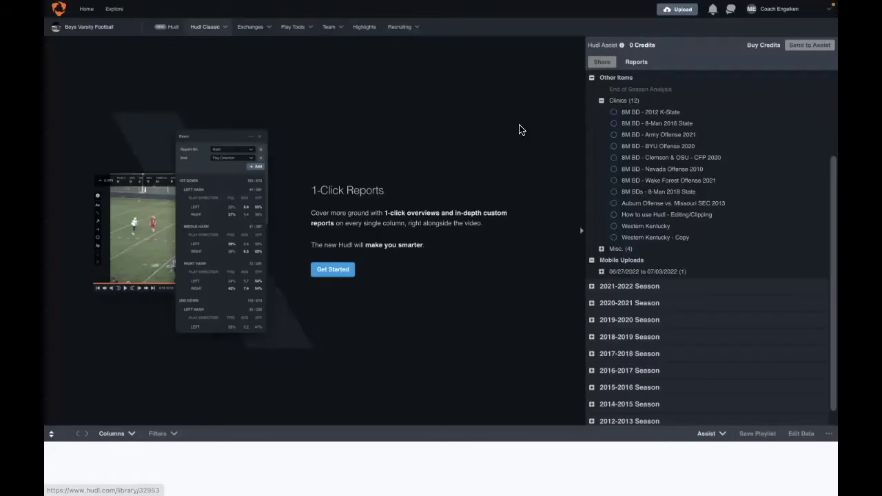
{"action": "mouse_move", "coordinate": [648, 232]}
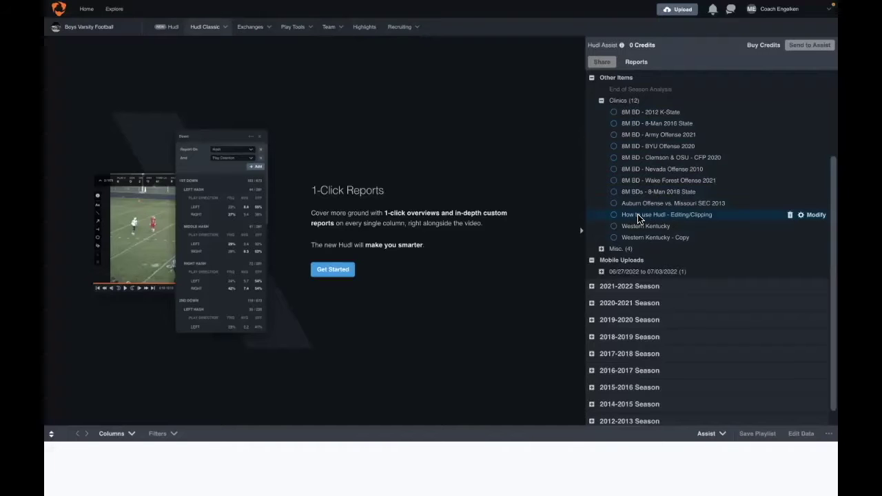
{"action": "left_click", "coordinate": [689, 214]}
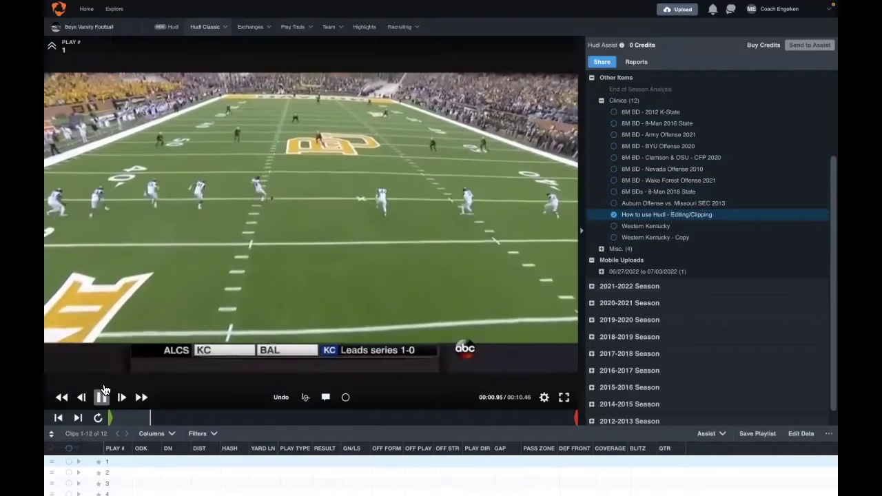
{"action": "left_click", "coordinate": [102, 394]}
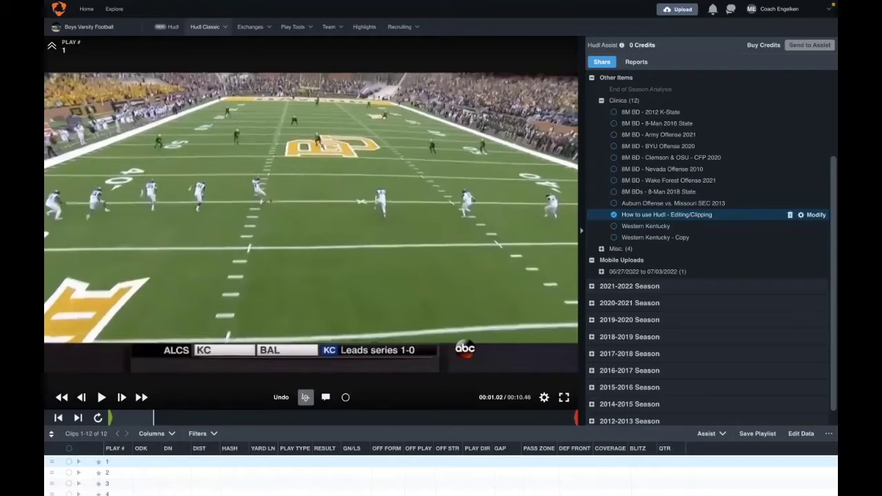
Open the "How to use Hudl - Editing/Clipping" playlist for video editing and pause the first clip
{"action": "left_click", "coordinate": [814, 214]}
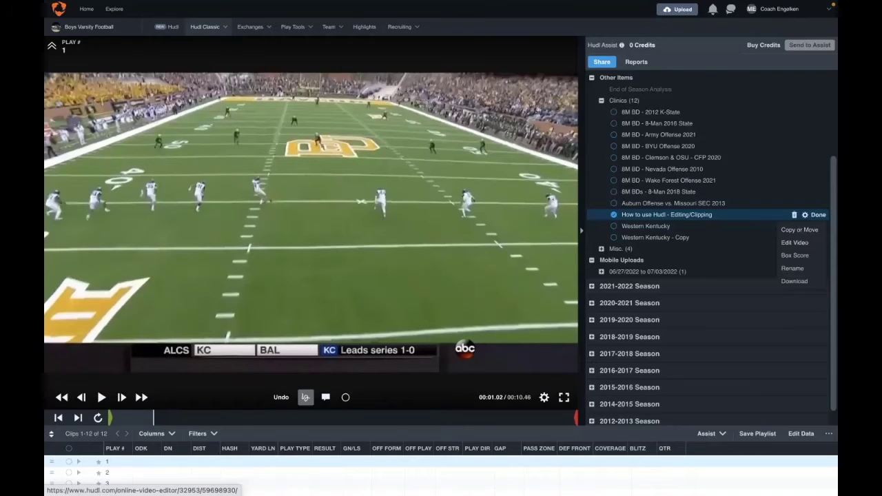
{"action": "left_click", "coordinate": [795, 242]}
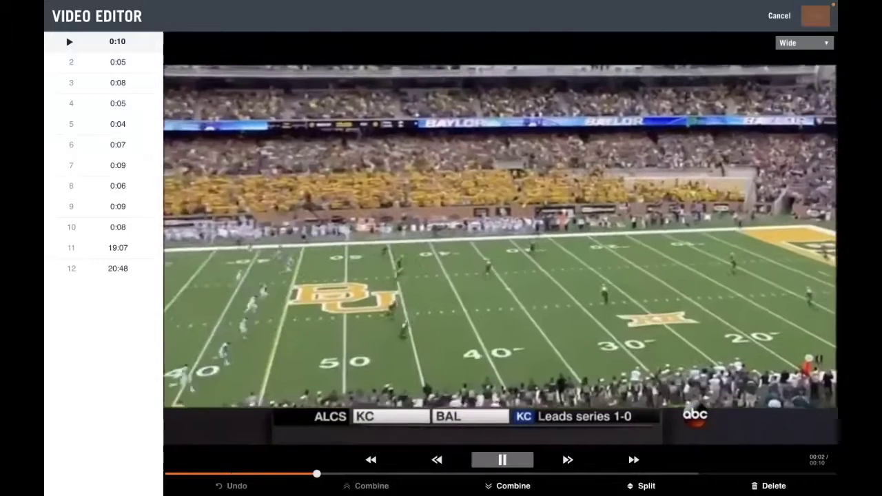
{"action": "left_click", "coordinate": [502, 460]}
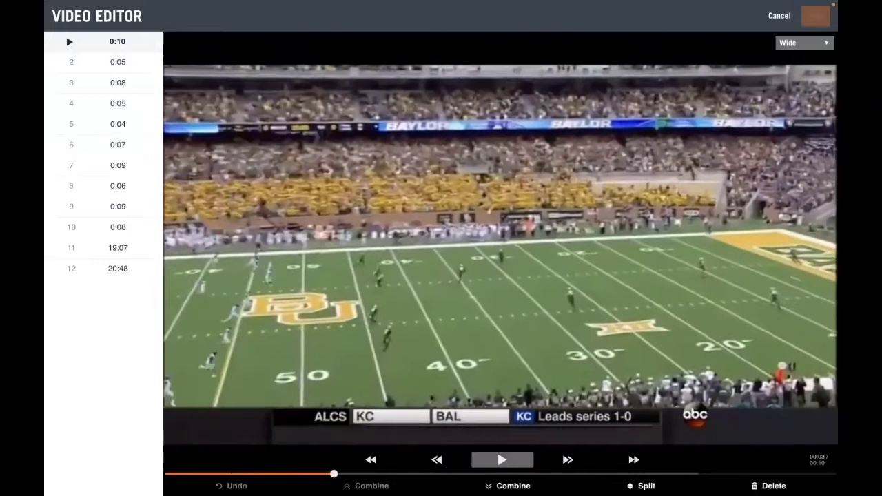
Play clip 11 through the end of its first play and split it at about 4 seconds
{"action": "left_click", "coordinate": [129, 67]}
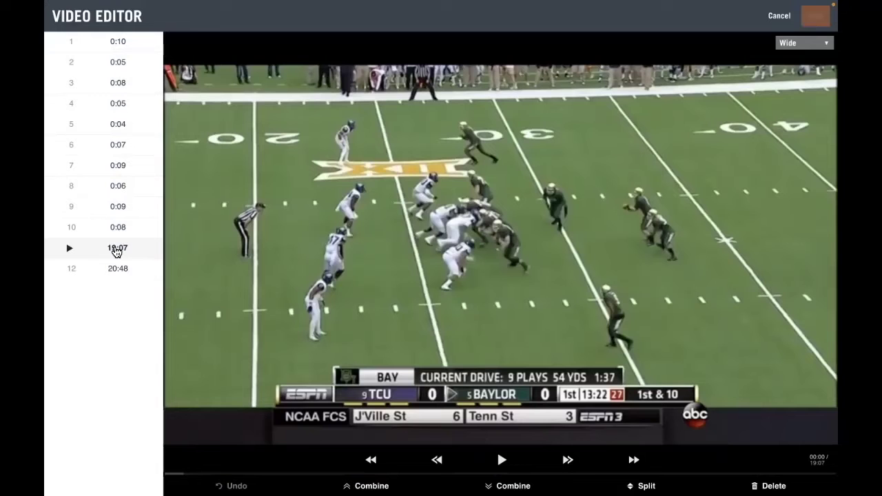
{"action": "left_click", "coordinate": [116, 250]}
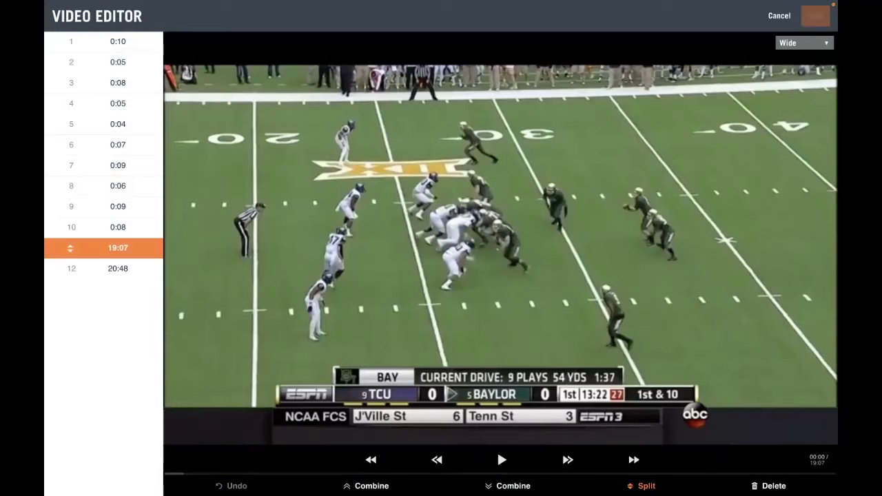
{"action": "left_click", "coordinate": [658, 360]}
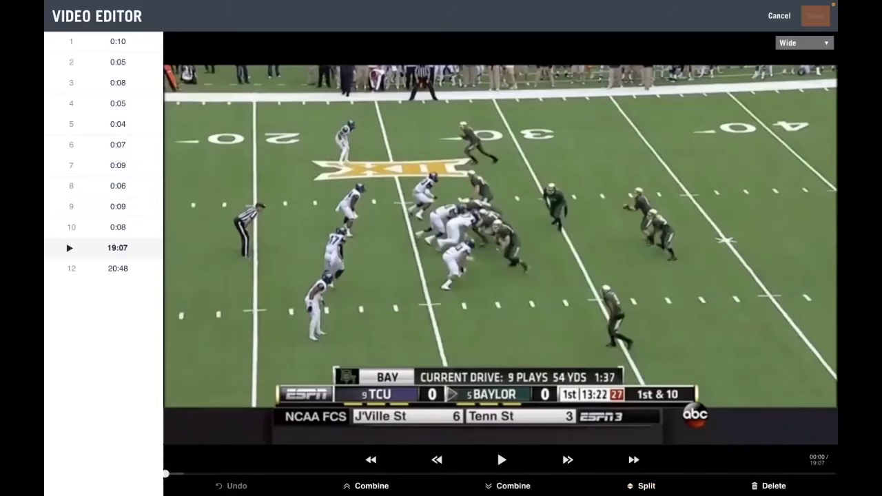
{"action": "left_click", "coordinate": [437, 460]}
{"action": "left_click", "coordinate": [502, 460]}
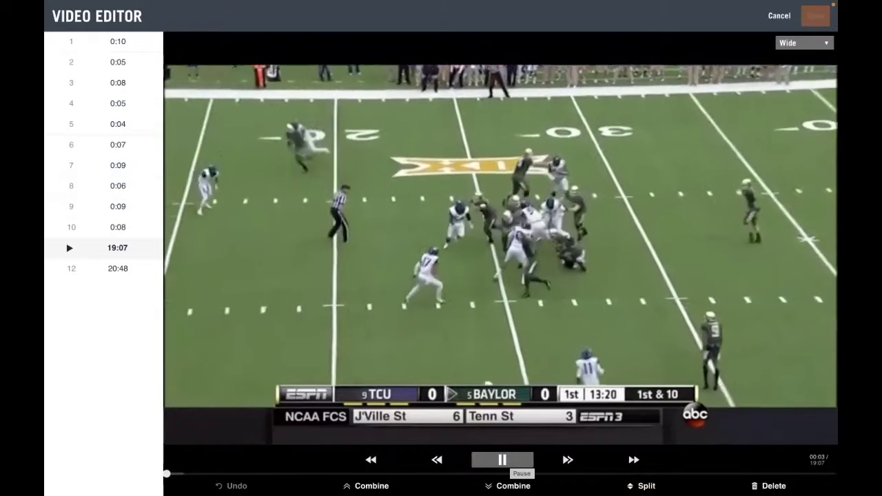
{"action": "left_click", "coordinate": [502, 460]}
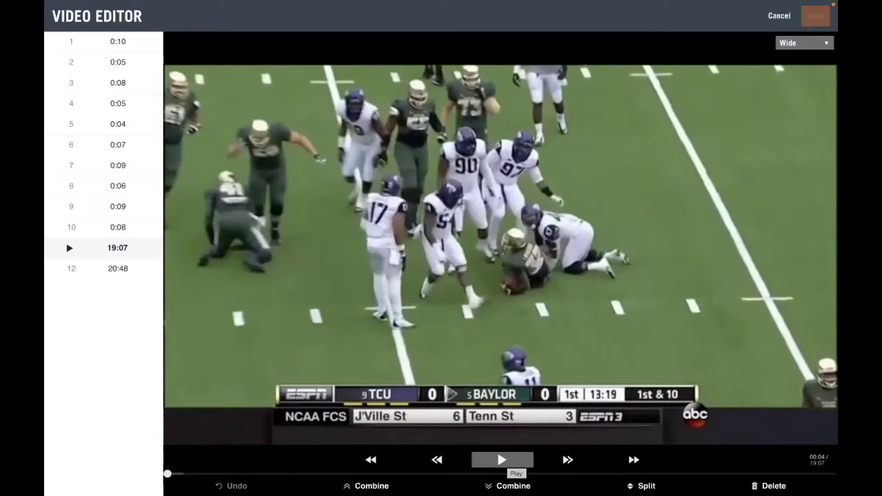
{"action": "key", "text": "s"}
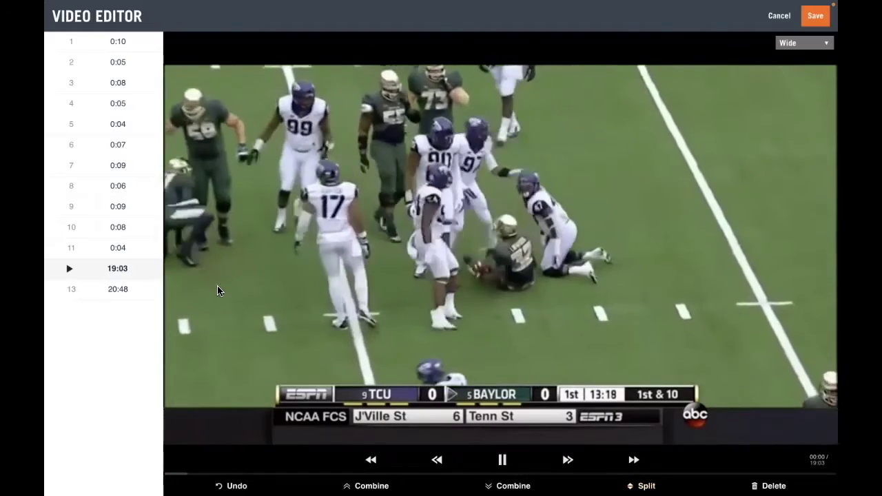
Combine the four-second clip 11 with the clip that follows it
{"action": "left_click", "coordinate": [131, 254]}
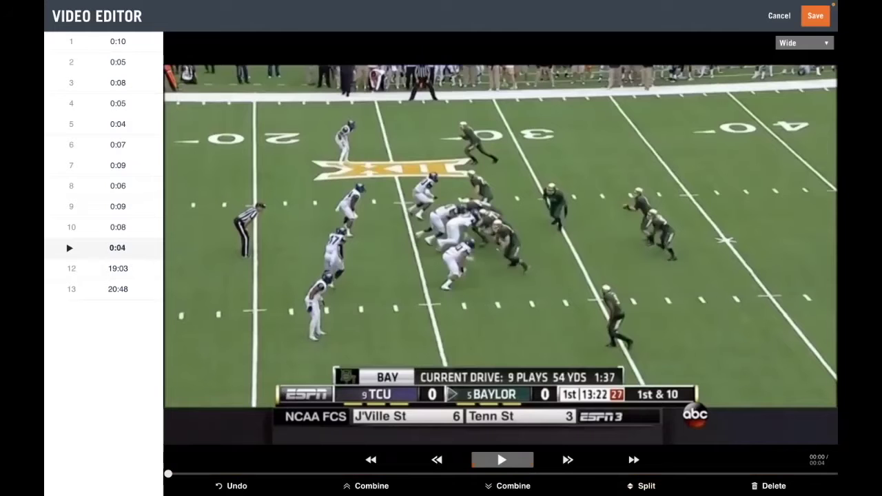
{"action": "left_click", "coordinate": [508, 486]}
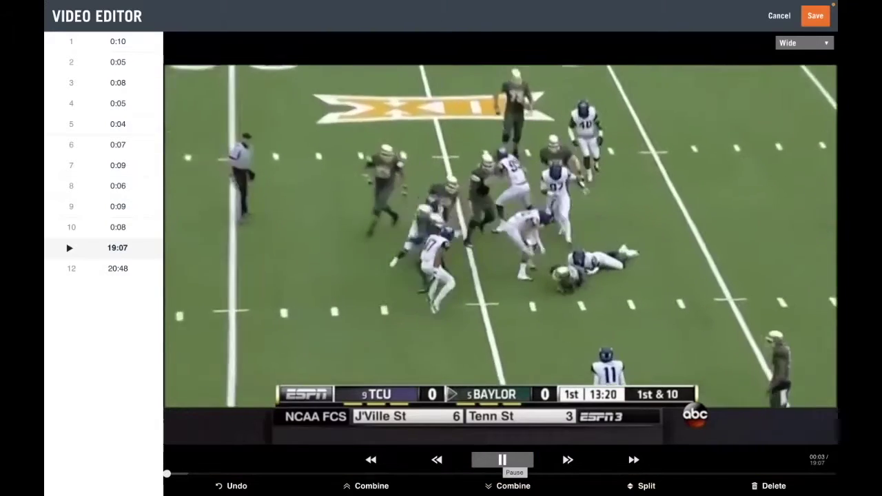
Split clip 11 at about 6 seconds, between the first play and the 2nd & 10 play
{"action": "left_click", "coordinate": [502, 460]}
{"action": "key", "text": "space"}
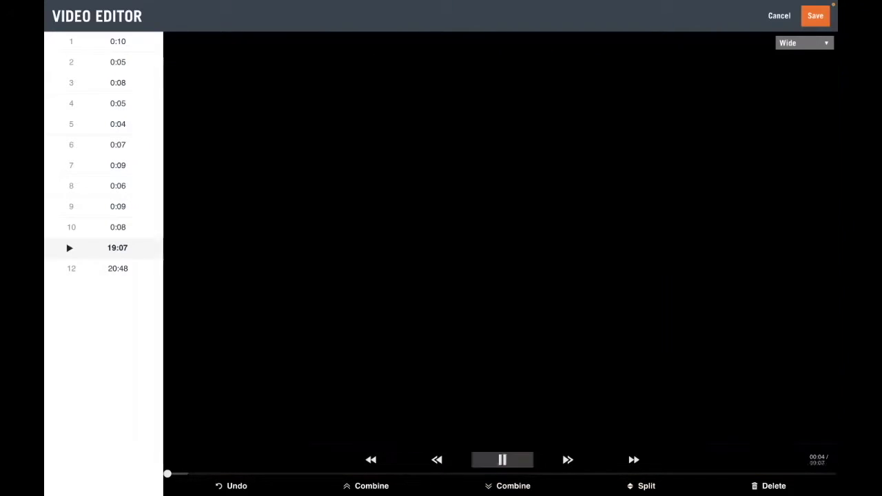
{"action": "key", "text": "space"}
{"action": "key", "text": "space"}
{"action": "key", "text": "space"}
{"action": "key", "text": "space"}
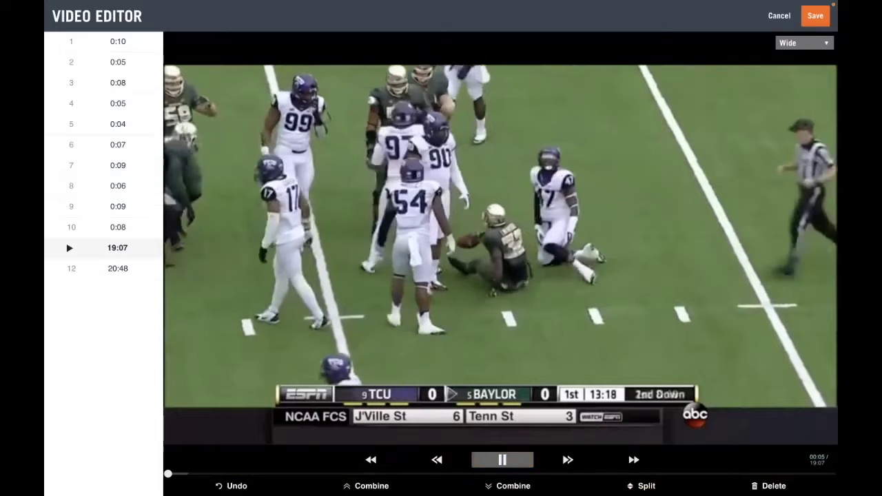
{"action": "left_click", "coordinate": [502, 460]}
{"action": "left_click", "coordinate": [502, 460]}
{"action": "left_click", "coordinate": [502, 460]}
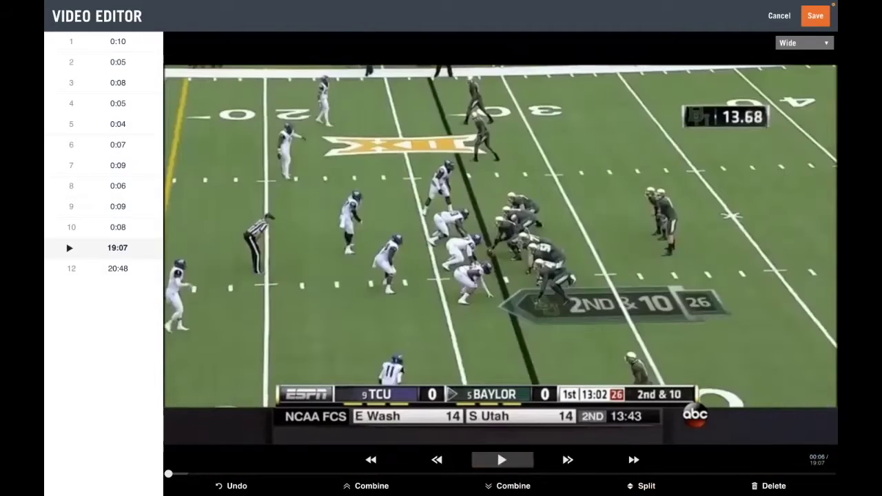
{"action": "left_click", "coordinate": [436, 460]}
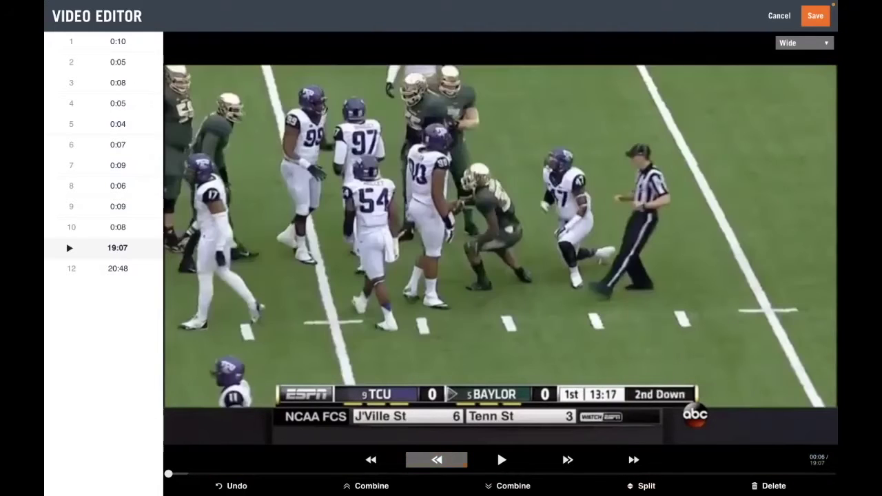
{"action": "left_click", "coordinate": [118, 250]}
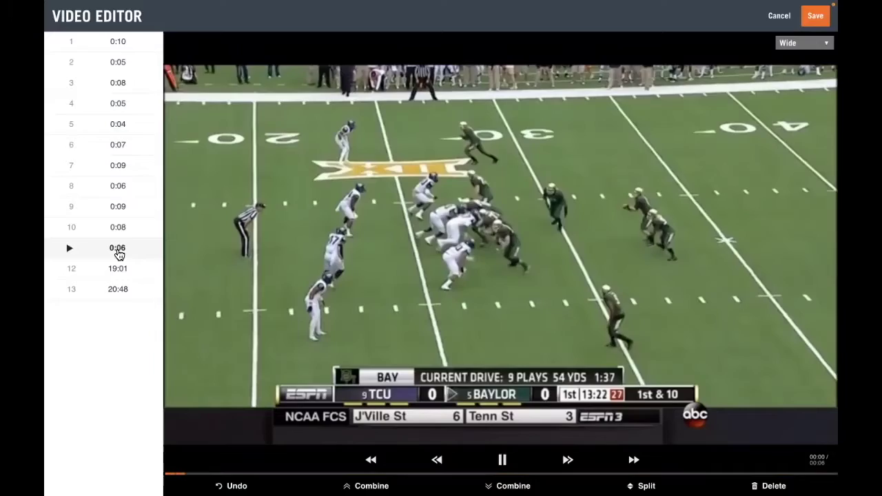
Play clip 12 through the 2nd & 10 play and split it at about 7 seconds, after the tackle
{"action": "left_click", "coordinate": [121, 274]}
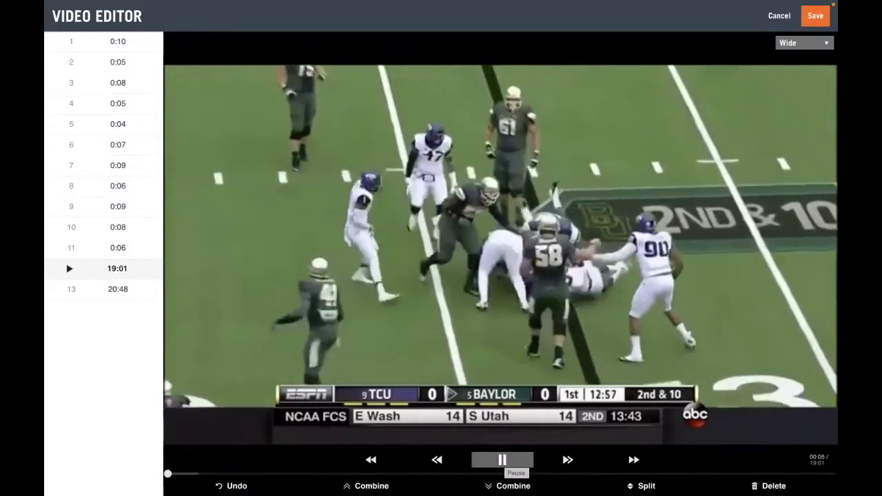
{"action": "left_click", "coordinate": [502, 460]}
{"action": "left_click", "coordinate": [503, 460]}
{"action": "left_click", "coordinate": [503, 460]}
{"action": "left_click", "coordinate": [503, 460]}
{"action": "left_click", "coordinate": [502, 460]}
{"action": "left_click", "coordinate": [502, 460]}
{"action": "left_click", "coordinate": [502, 460]}
{"action": "key", "text": "s"}
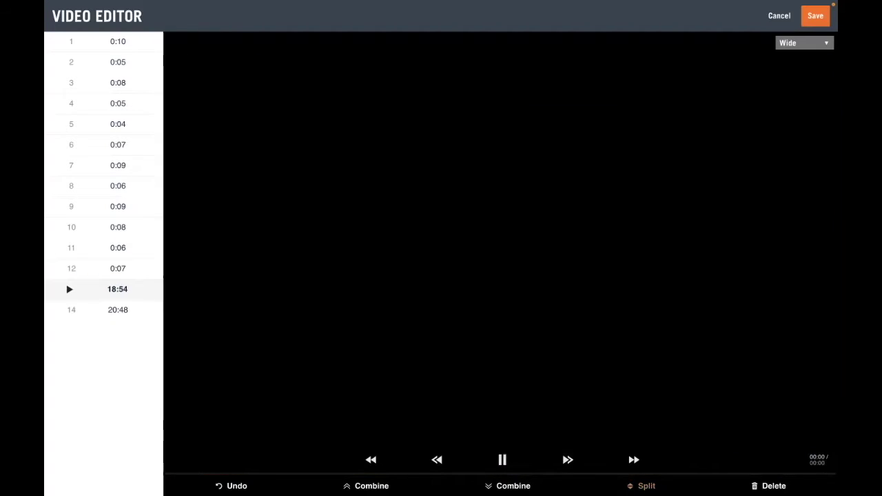
Try to split clip 12 about 1 second in, just before the snap of the 2nd & 10 play
{"action": "left_click", "coordinate": [140, 276]}
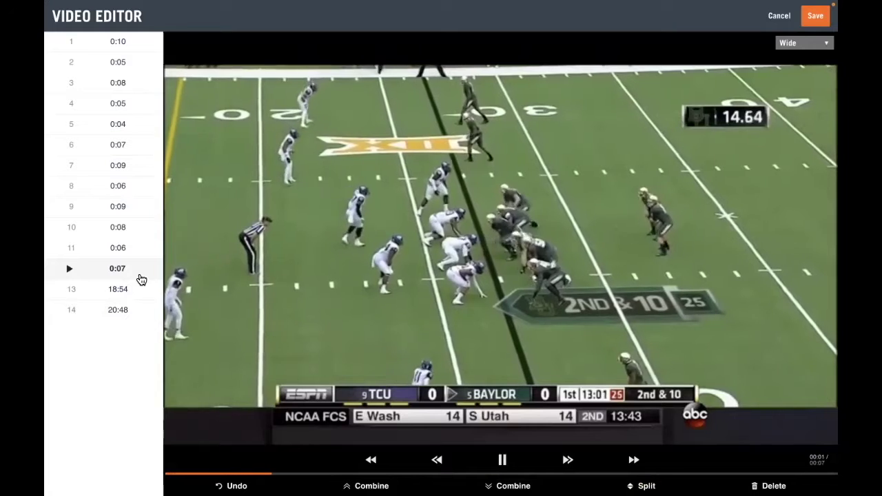
{"action": "left_click", "coordinate": [501, 460]}
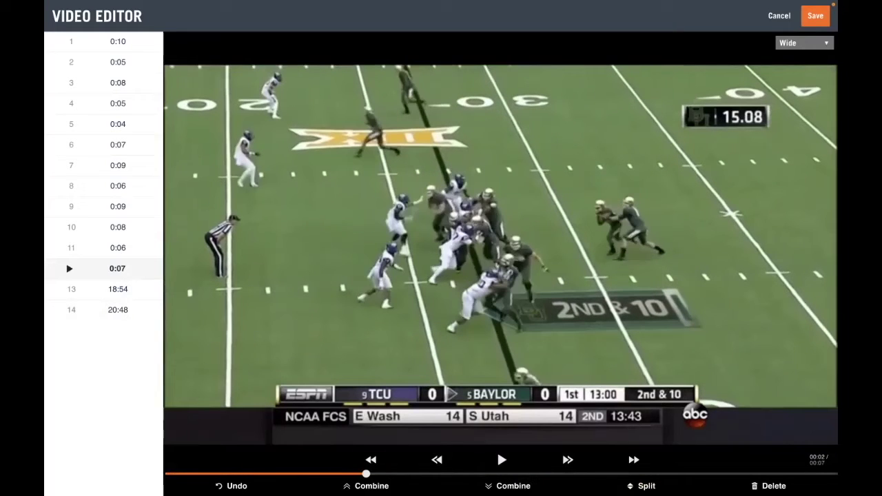
{"action": "key", "text": "Left"}
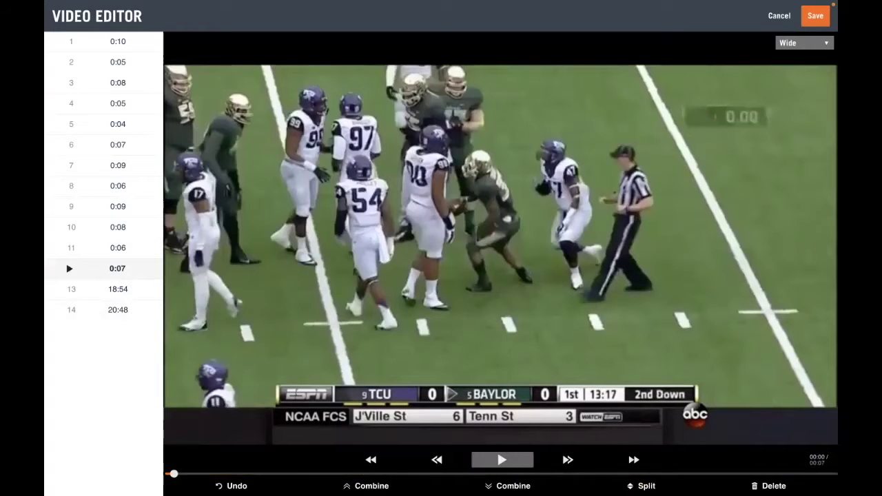
{"action": "left_click", "coordinate": [502, 460]}
{"action": "left_click", "coordinate": [502, 460]}
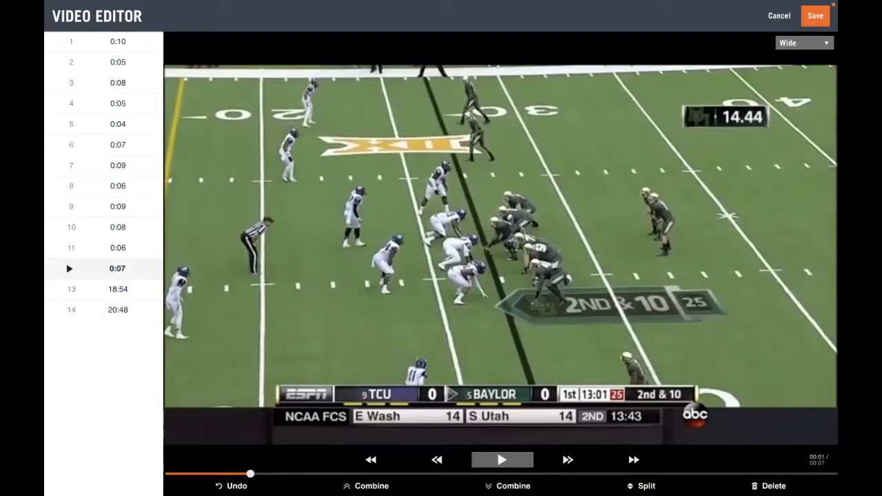
{"action": "key", "text": "s"}
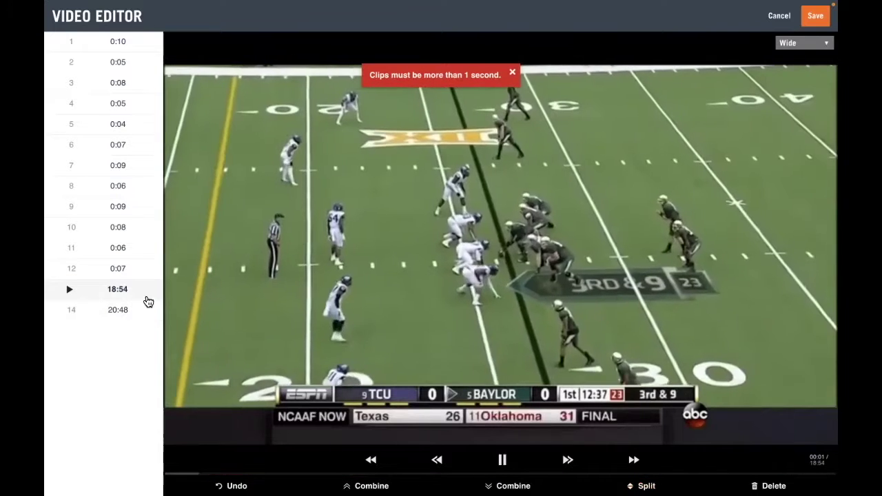
Combine the six-second clip 11 with the seven-second clip 12 that follows it
{"action": "left_click", "coordinate": [133, 270]}
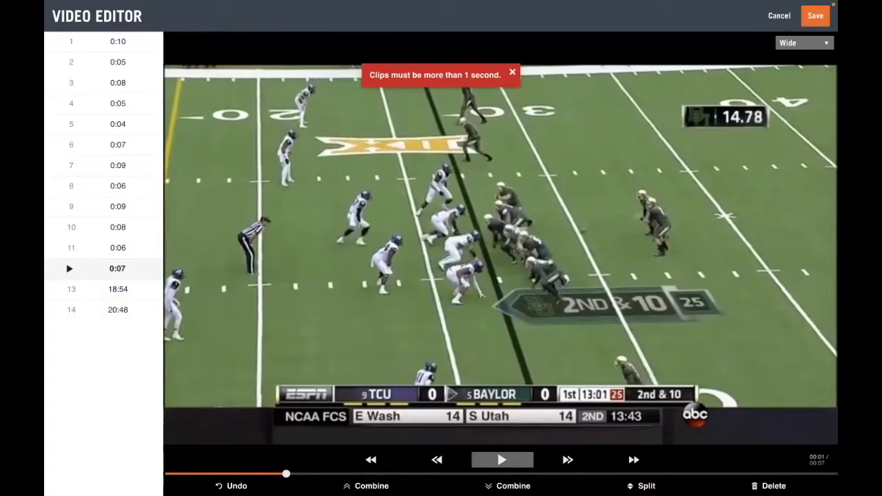
{"action": "left_click", "coordinate": [121, 249]}
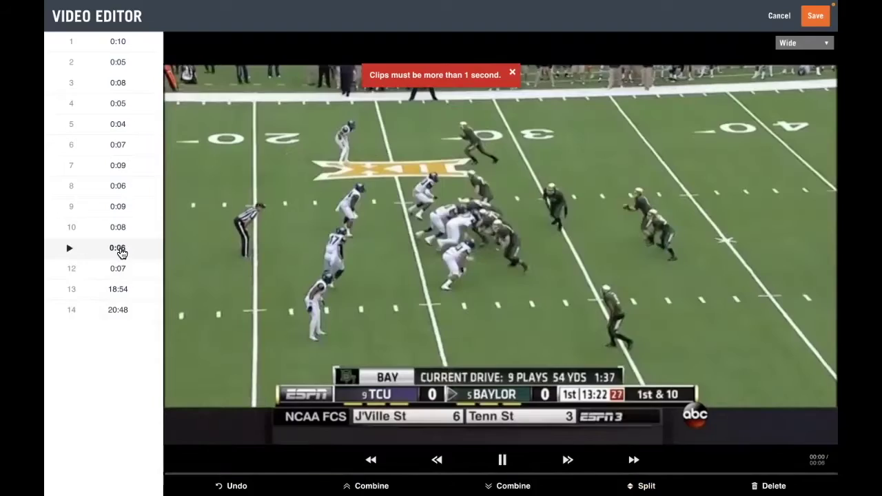
{"action": "left_click", "coordinate": [514, 486]}
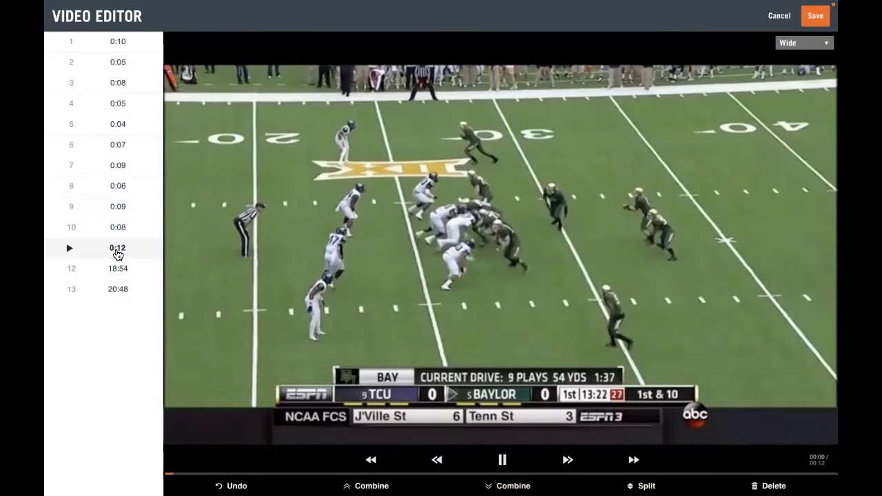
Split clip 11 at about 5 seconds after the tackle, and again about 1 second further on, before the 2nd & 10 snap
{"action": "key", "text": "space"}
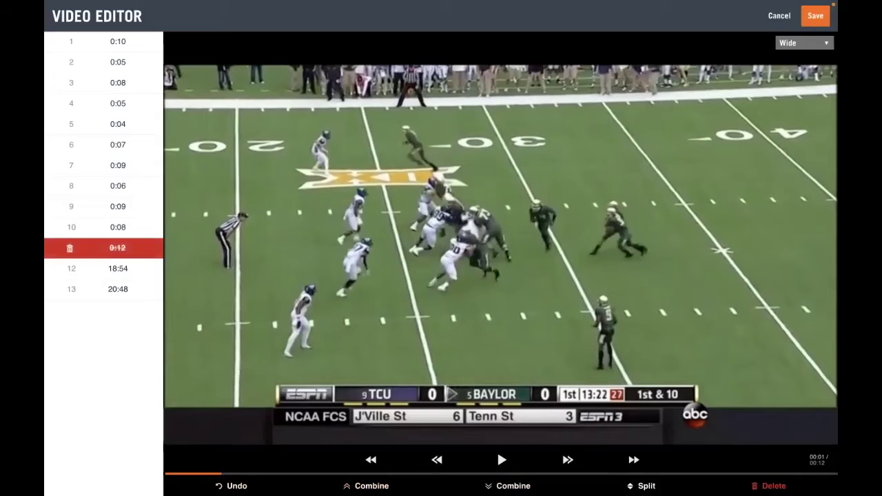
{"action": "left_click", "coordinate": [502, 459]}
{"action": "left_click", "coordinate": [502, 459]}
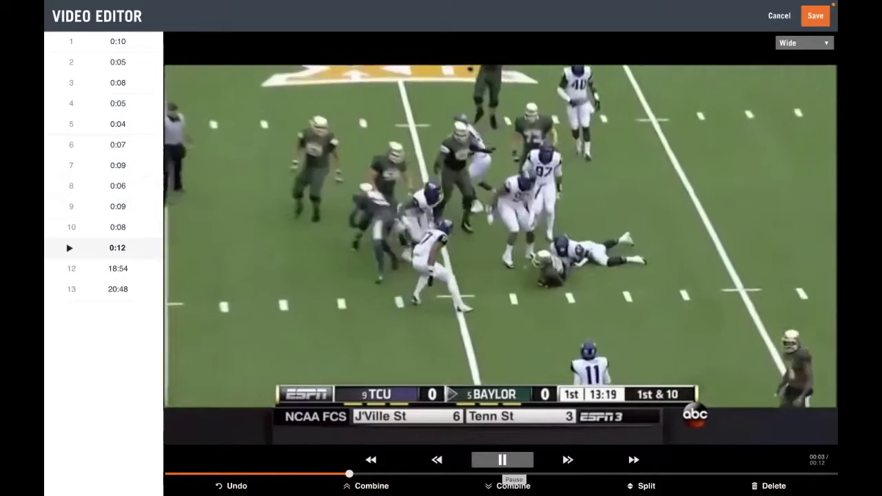
{"action": "left_click", "coordinate": [502, 460]}
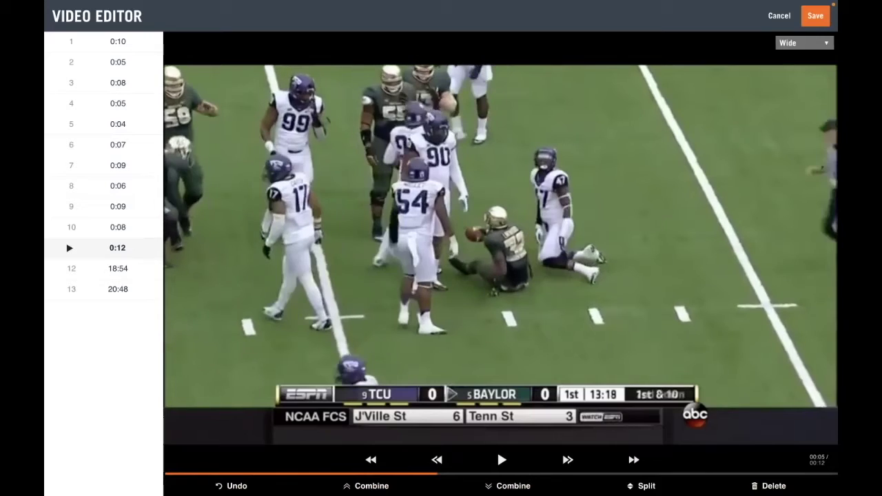
{"action": "left_click", "coordinate": [641, 486]}
{"action": "left_click", "coordinate": [497, 450]}
{"action": "key", "text": "s"}
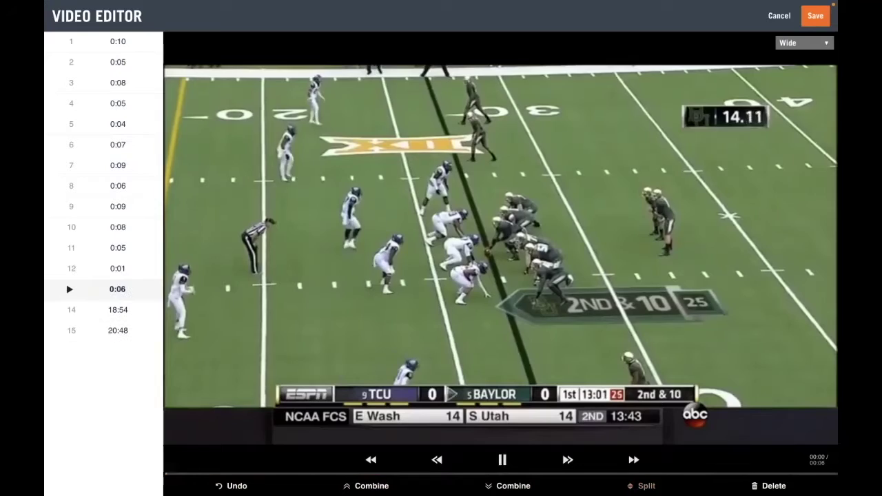
Delete the one-second clip 12 that comes before the 2nd & 10 snap
{"action": "left_click", "coordinate": [136, 274]}
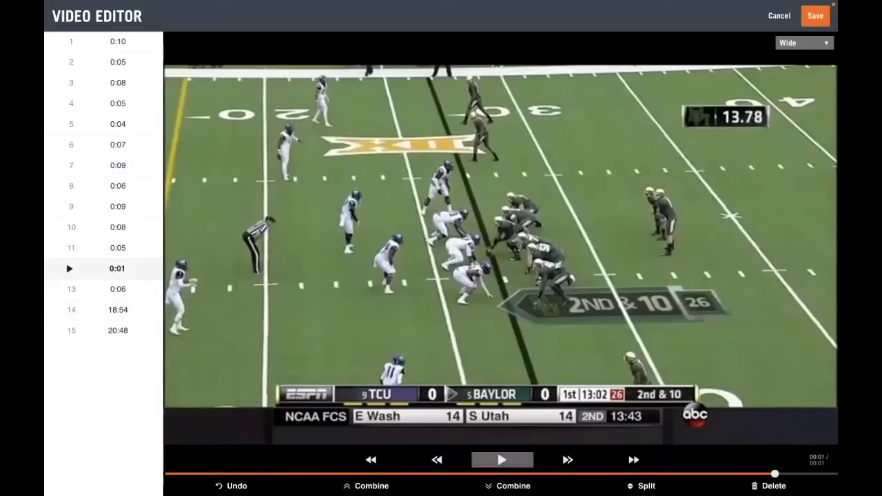
{"action": "key", "text": "Delete"}
{"action": "left_click", "coordinate": [586, 459]}
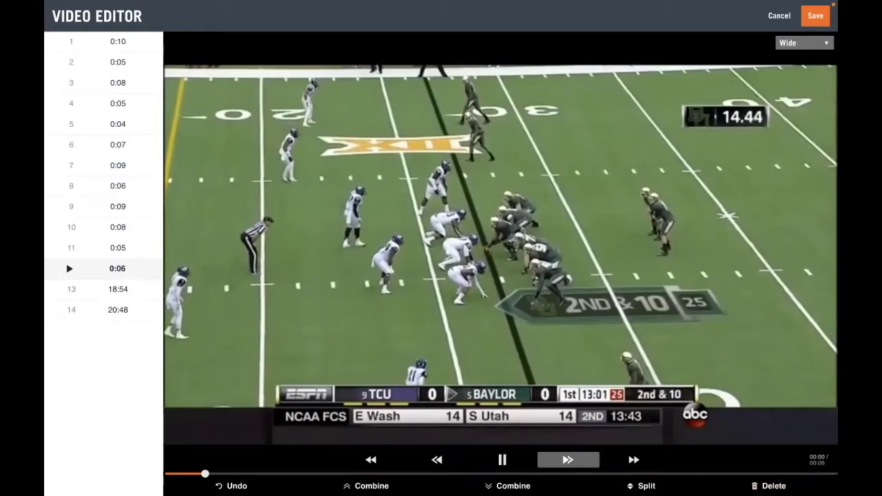
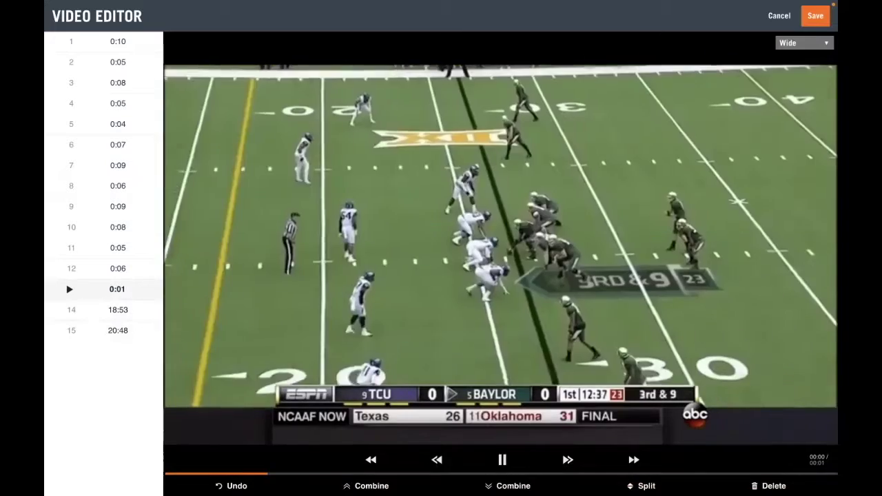
Undo a deletion of the one-second clip 13 before the 3rd & 9 snap and combine it with the long clip that follows
{"action": "key", "text": "Delete"}
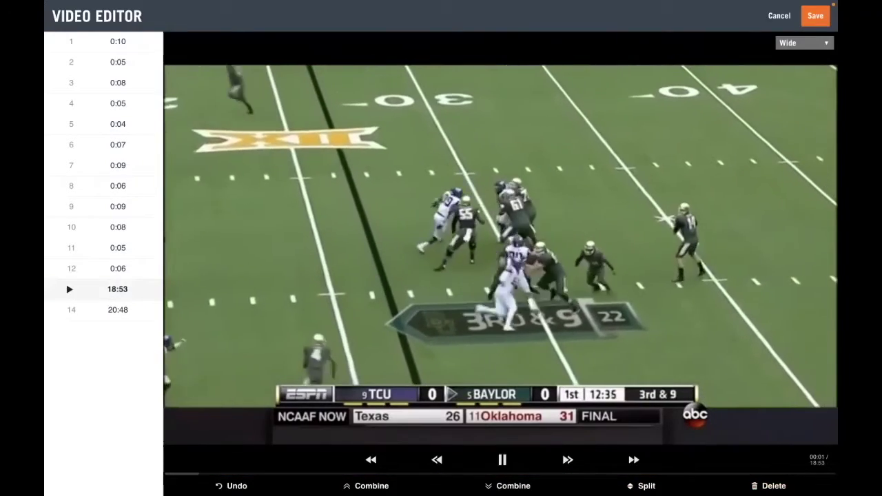
{"action": "left_click", "coordinate": [232, 486]}
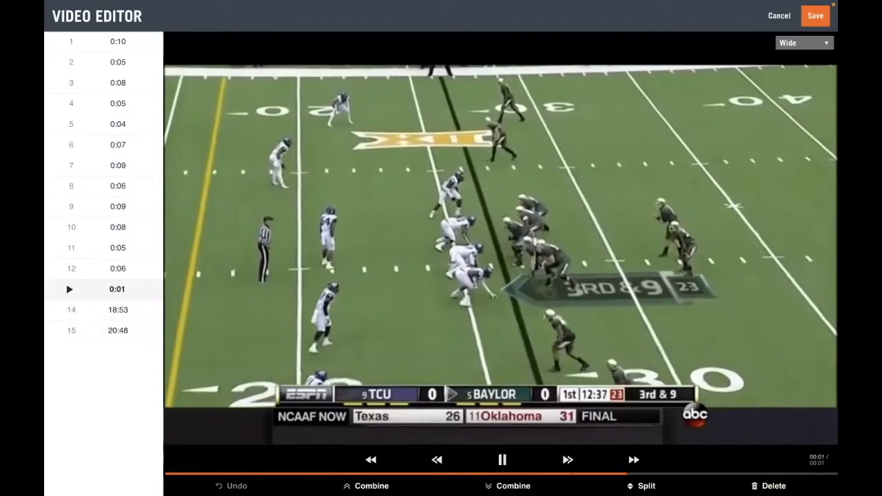
{"action": "key", "text": "Delete"}
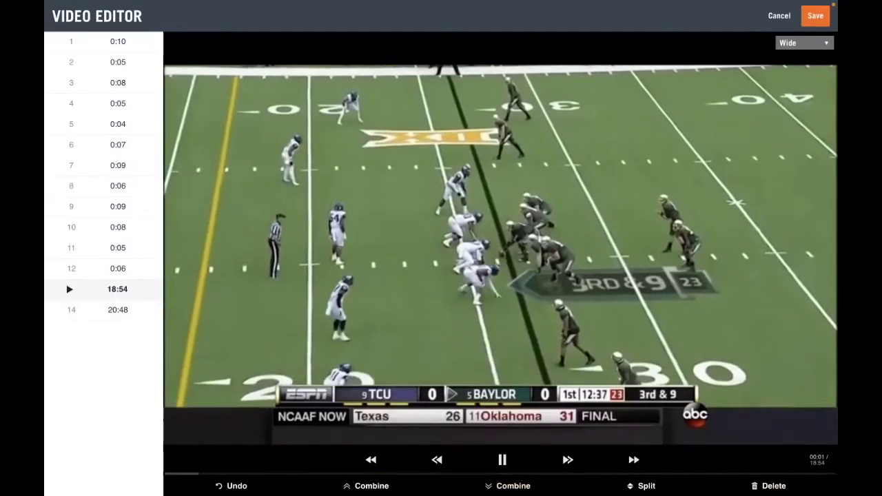
Play clip 13 through the 3rd & 9 tackle and review the play from its beginning
{"action": "key", "text": "space"}
{"action": "key", "text": "space"}
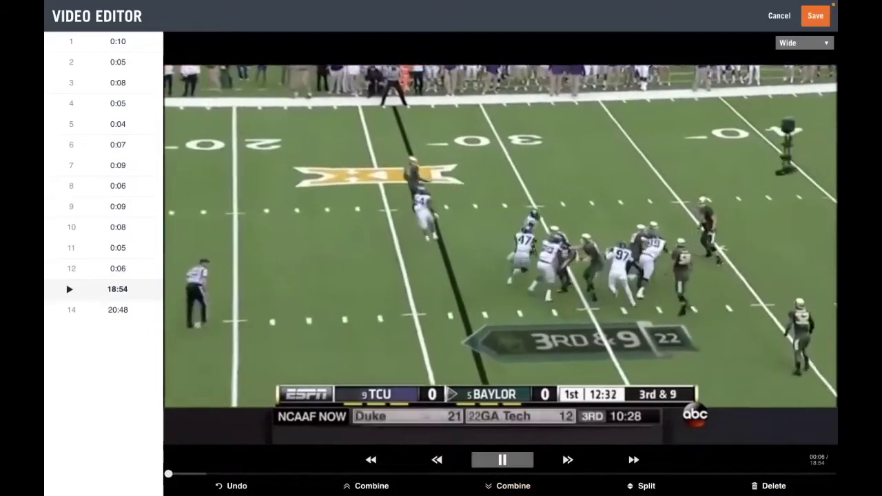
{"action": "left_click", "coordinate": [502, 460]}
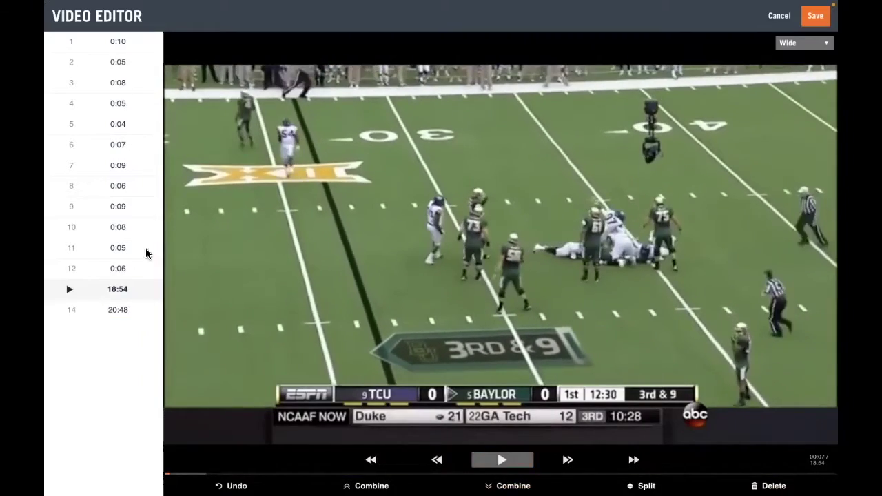
{"action": "left_click", "coordinate": [134, 292]}
{"action": "left_click", "coordinate": [134, 274]}
{"action": "left_click", "coordinate": [137, 292]}
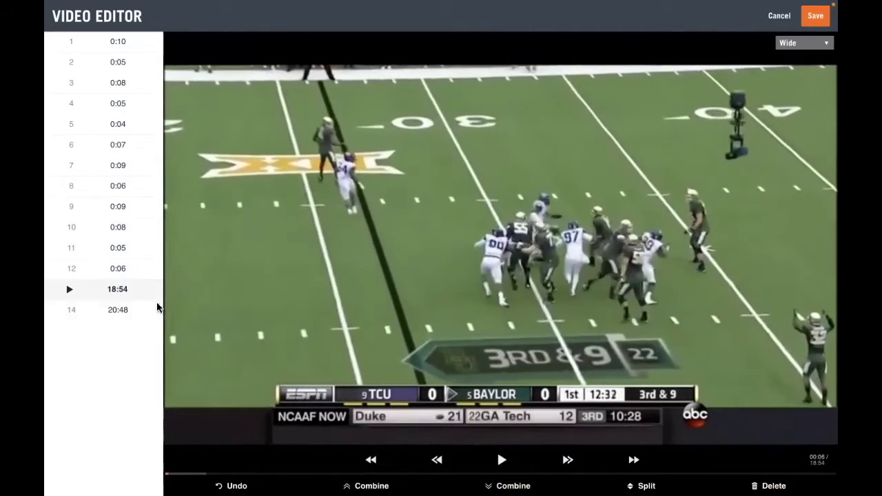
{"action": "left_click", "coordinate": [123, 291]}
{"action": "left_click", "coordinate": [502, 460]}
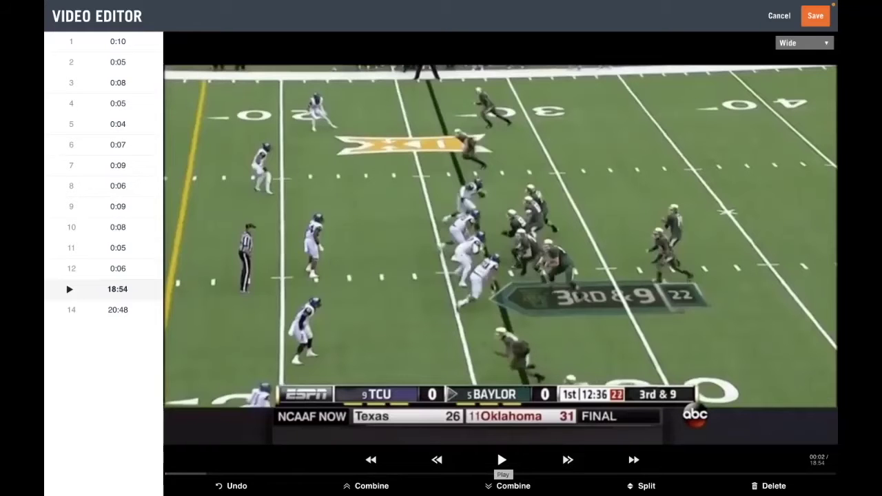
Check clip 12, replay clip 13 through the 3rd & 9 play, and split clip 13 at about 8 seconds, after the tackle
{"action": "left_click", "coordinate": [118, 269]}
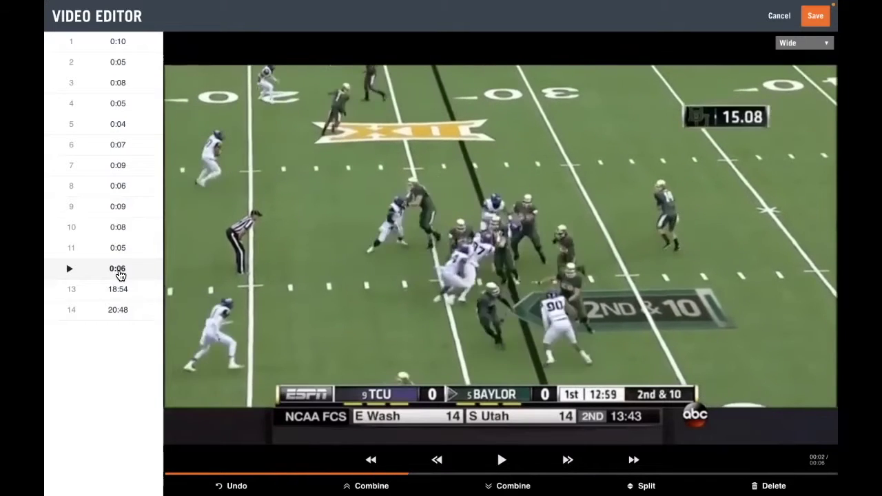
{"action": "key", "text": "Left"}
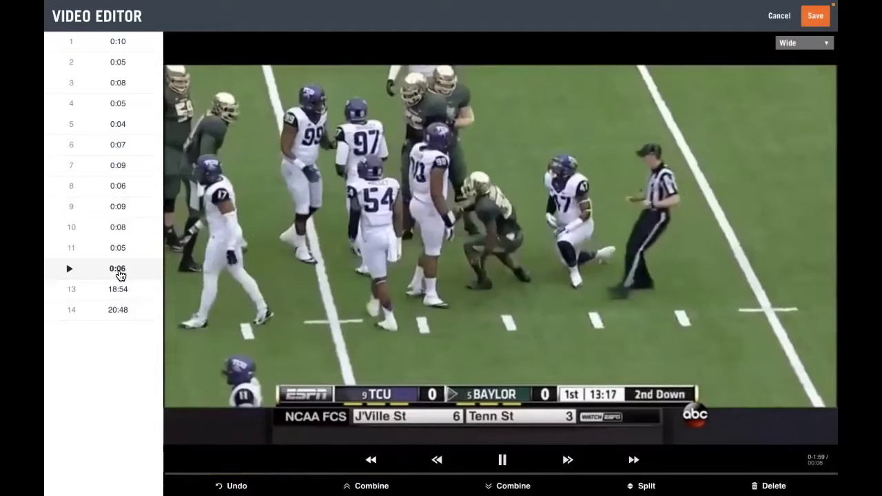
{"action": "key", "text": "Down"}
{"action": "key", "text": "space"}
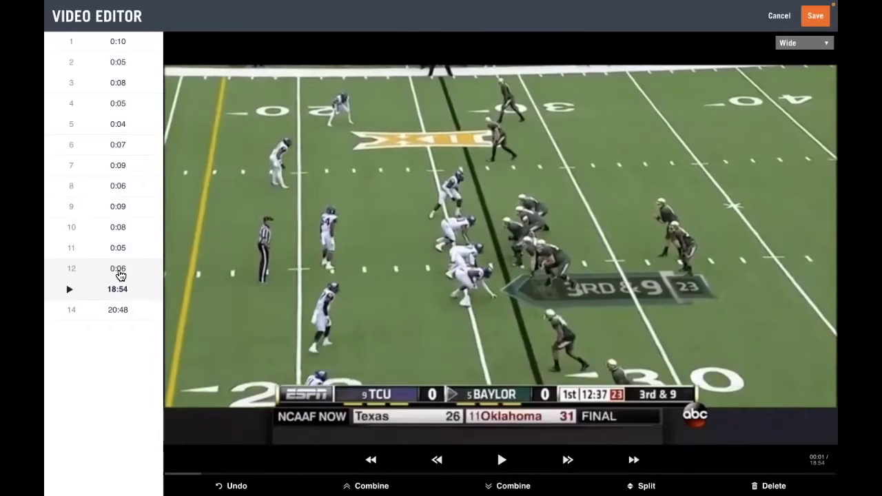
{"action": "key", "text": "space"}
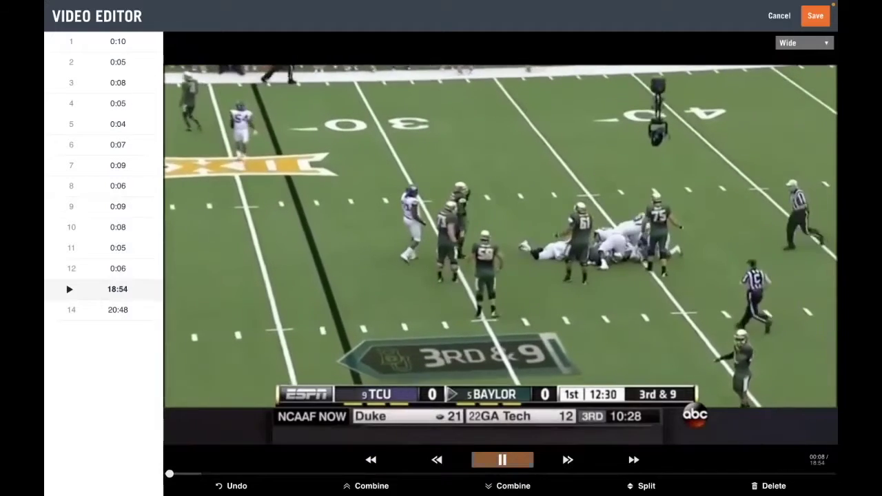
{"action": "left_click", "coordinate": [502, 460]}
{"action": "left_click", "coordinate": [641, 486]}
{"action": "left_click", "coordinate": [130, 290]}
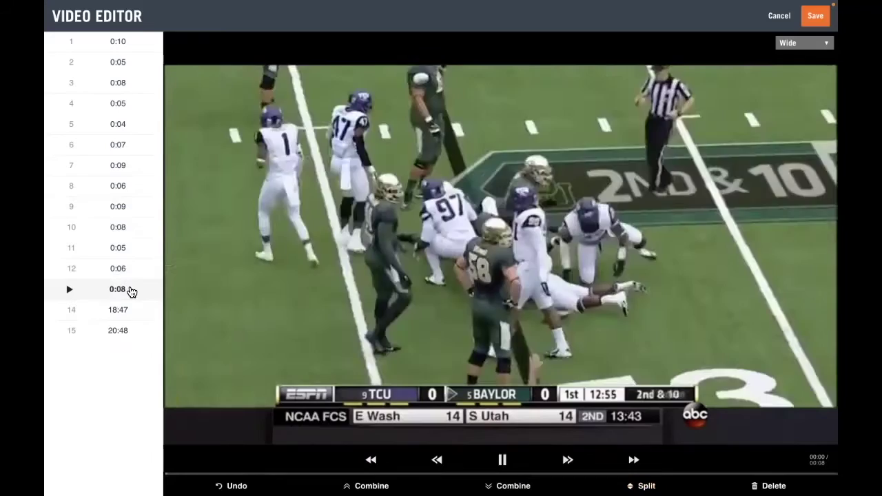
Split clip 14 at about 4 seconds, before the 4th & 16 snap, and delete the four-second piece
{"action": "left_click", "coordinate": [114, 310]}
{"action": "left_click", "coordinate": [502, 460]}
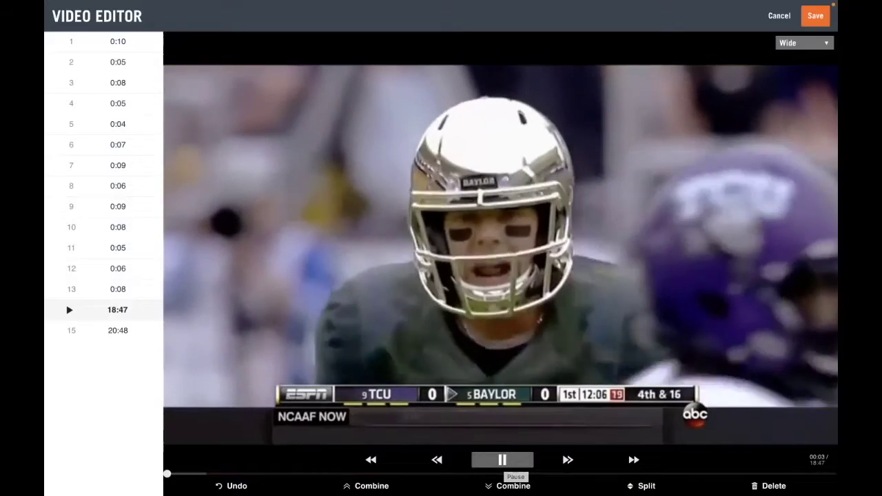
{"action": "left_click", "coordinate": [502, 460]}
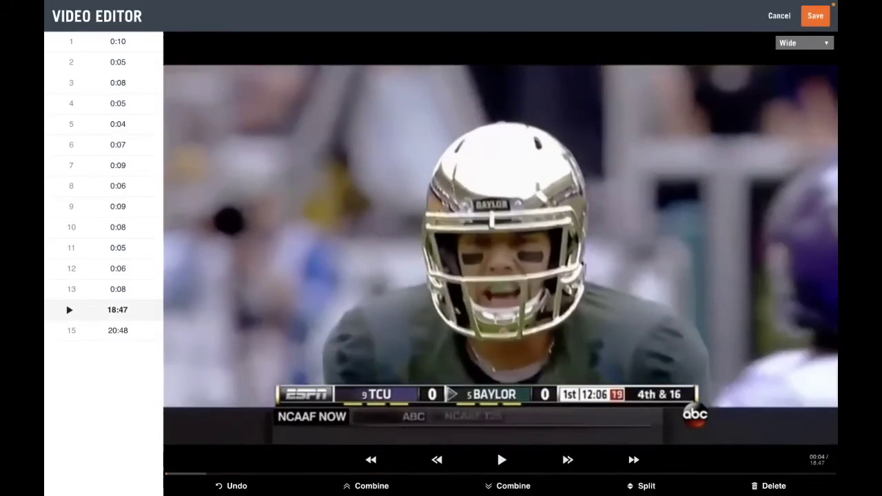
{"action": "left_click", "coordinate": [641, 486]}
{"action": "left_click", "coordinate": [122, 309]}
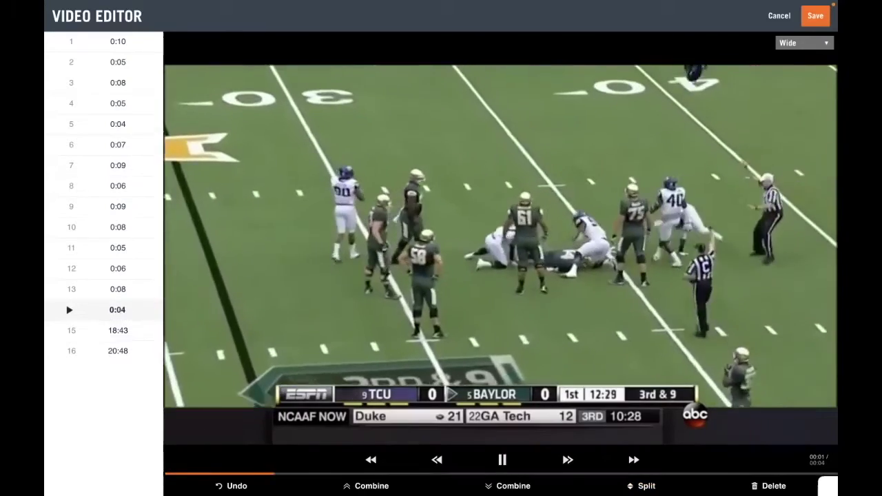
{"action": "left_click", "coordinate": [769, 486]}
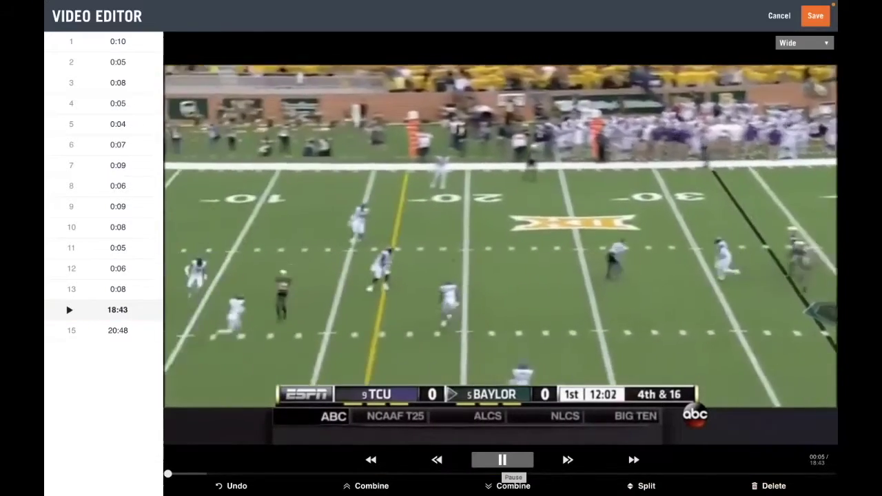
Split clip 14 at about 6 seconds, after the 4th & 16 play, and again about 3 seconds further on, before the 1st & 10 snap
{"action": "left_click", "coordinate": [502, 460]}
{"action": "left_click", "coordinate": [641, 486]}
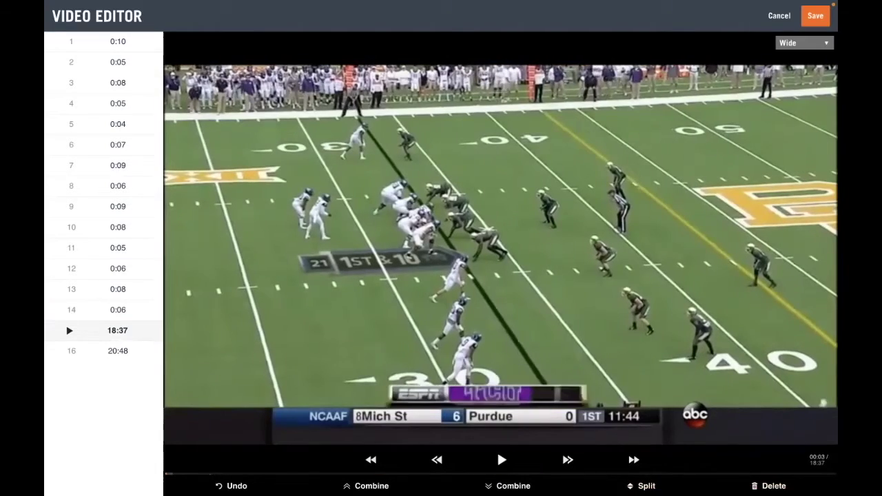
{"action": "left_click", "coordinate": [641, 486]}
Delete the three-second clip 15 and split the 1st & 10 play's clip at about 7 seconds, after the tackle
{"action": "left_click", "coordinate": [138, 339]}
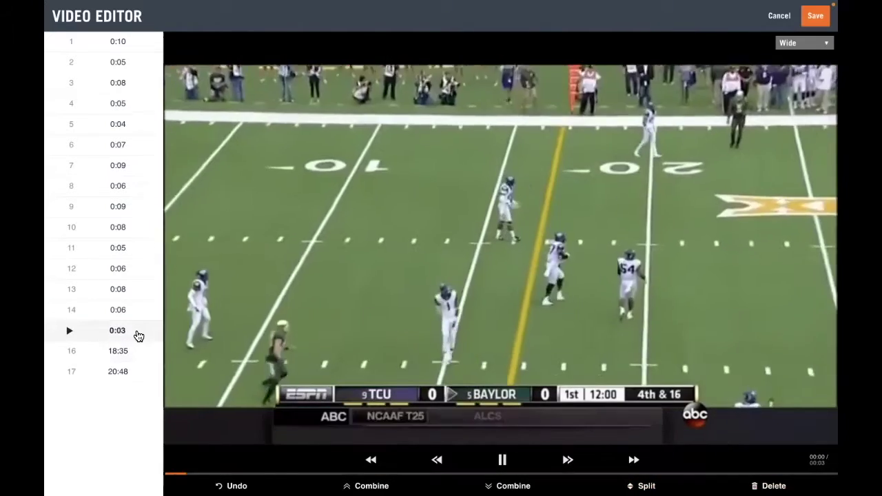
{"action": "key", "text": "Delete"}
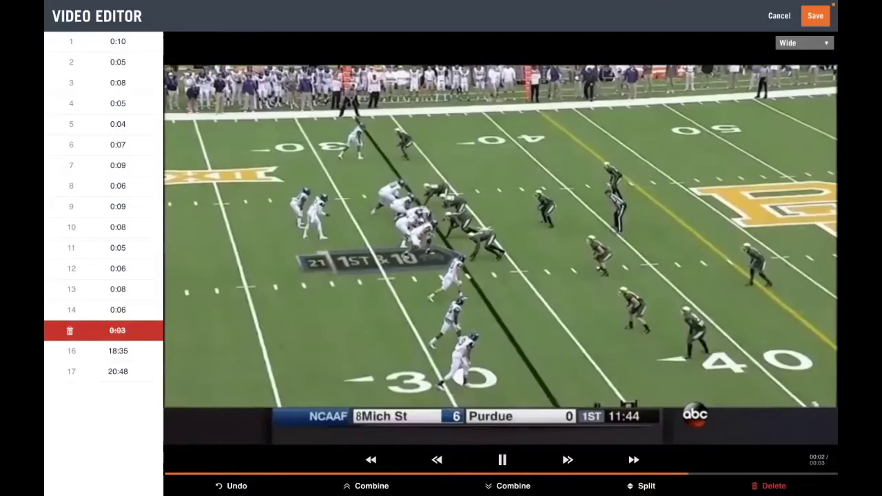
{"action": "left_click", "coordinate": [769, 486]}
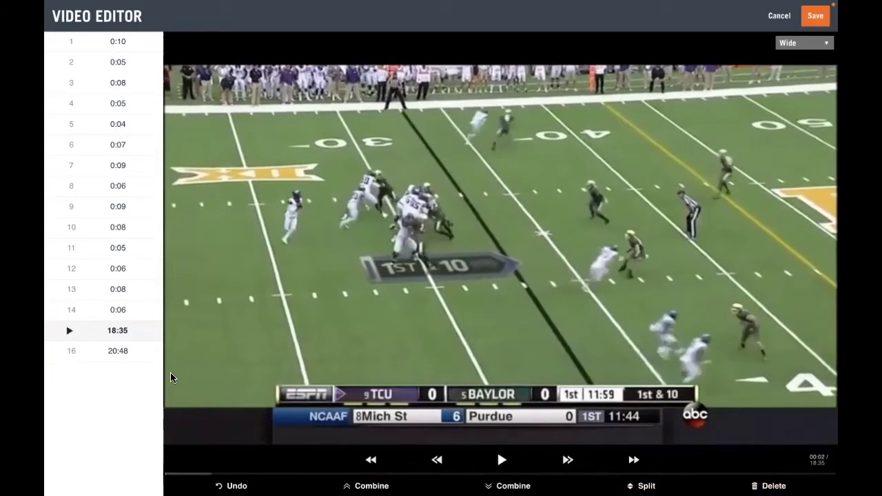
{"action": "left_click", "coordinate": [135, 337]}
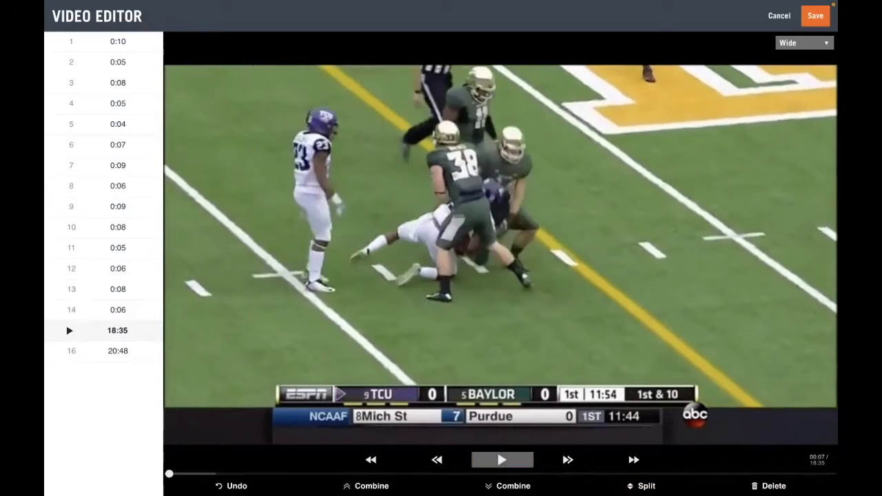
{"action": "left_click", "coordinate": [640, 486]}
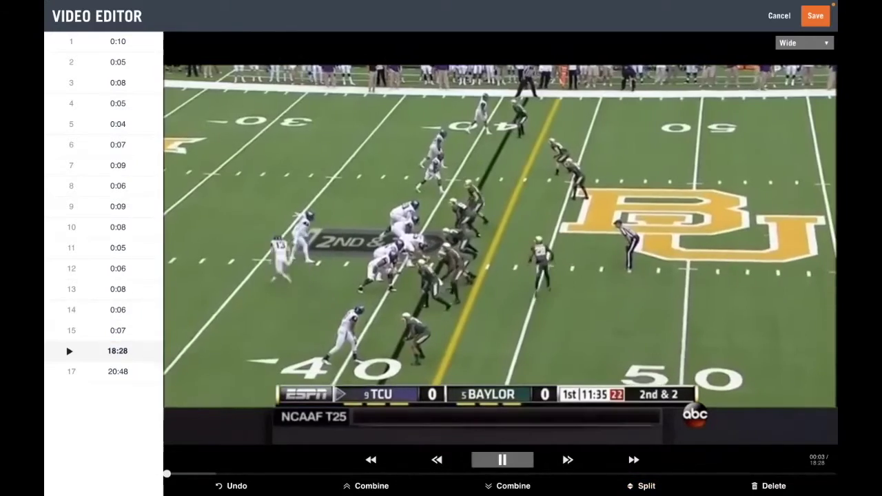
Split clip 16 at about 2 seconds, before the 2nd & 2 snap, and delete the two-second piece
{"action": "left_click", "coordinate": [437, 460]}
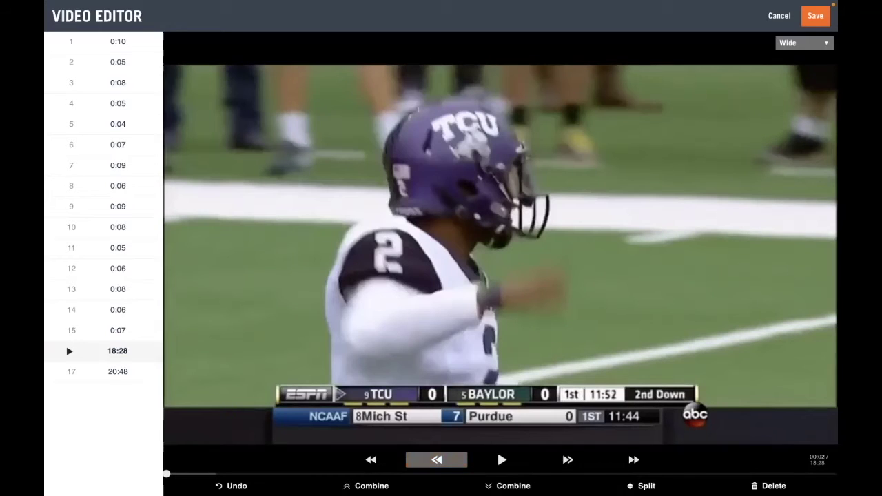
{"action": "left_click", "coordinate": [568, 460]}
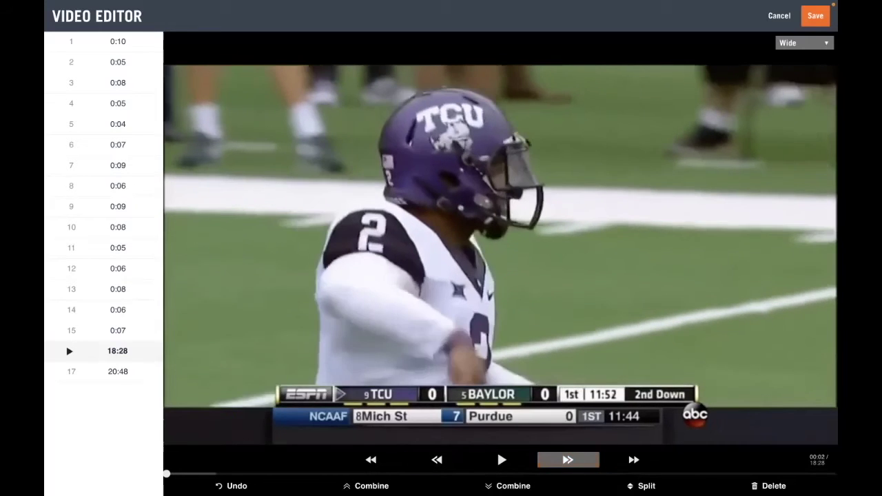
{"action": "left_click", "coordinate": [568, 460]}
{"action": "left_click", "coordinate": [568, 460]}
{"action": "left_click", "coordinate": [642, 486]}
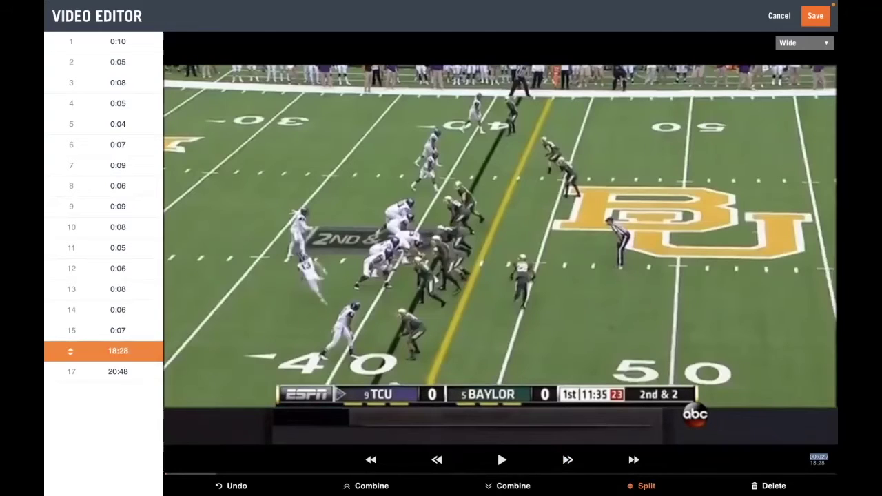
{"action": "left_click", "coordinate": [134, 355]}
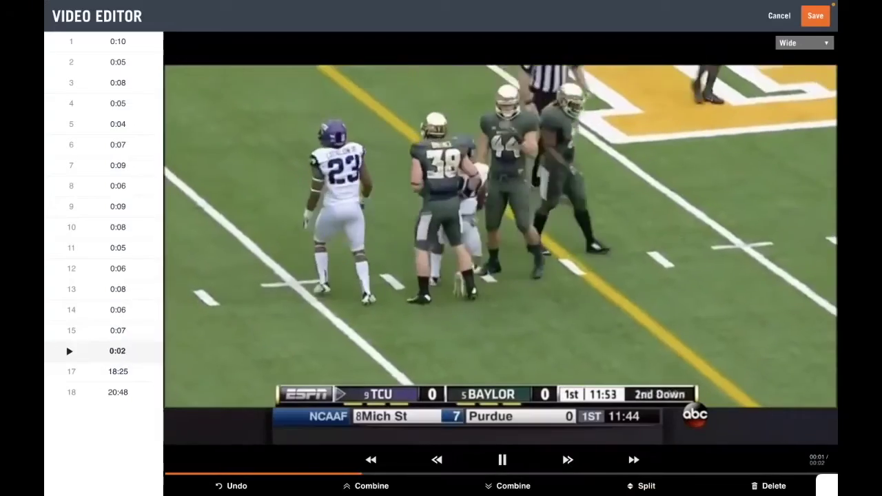
{"action": "left_click", "coordinate": [769, 486]}
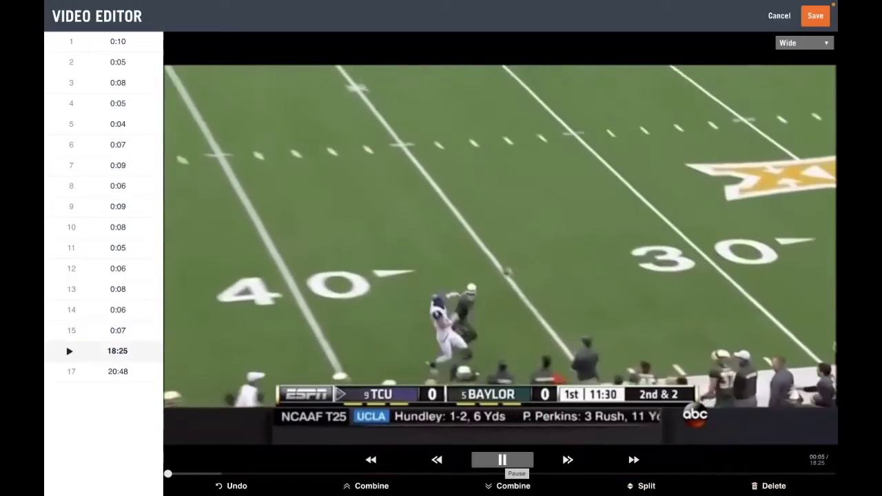
Split clip 16 at about 6 seconds, after the 2nd & 2 pass, and again about 3 seconds further on, before the 3rd & 2 snap
{"action": "left_click", "coordinate": [502, 460]}
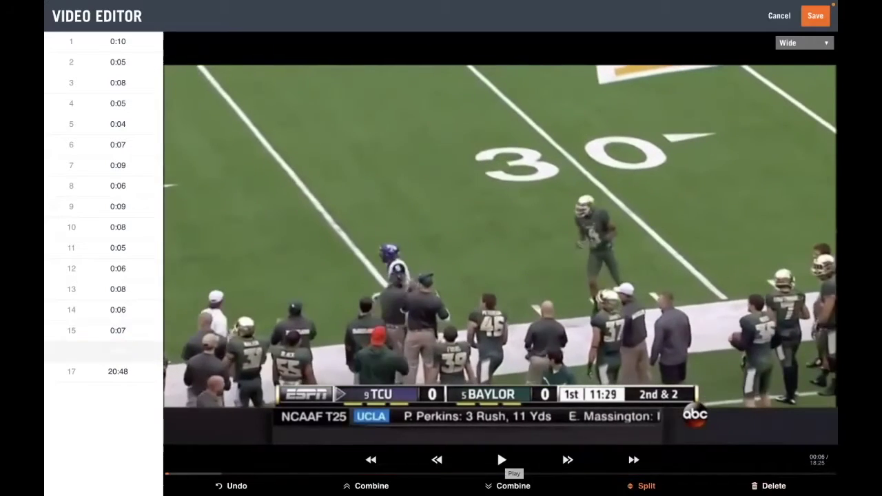
{"action": "left_click", "coordinate": [501, 460]}
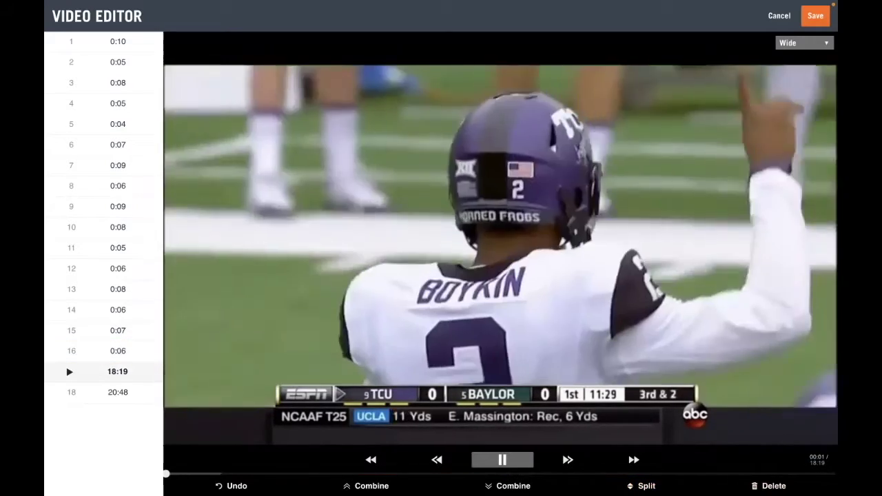
{"action": "left_click", "coordinate": [502, 460]}
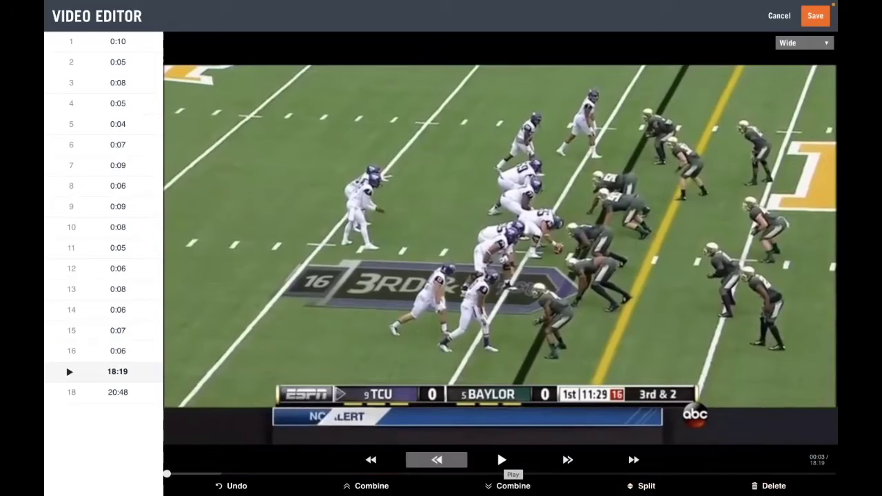
{"action": "key", "text": "s"}
Delete the three-second clip 17 between the 2nd & 2 and 3rd & 2 plays
{"action": "left_click", "coordinate": [502, 460]}
{"action": "left_click", "coordinate": [151, 374]}
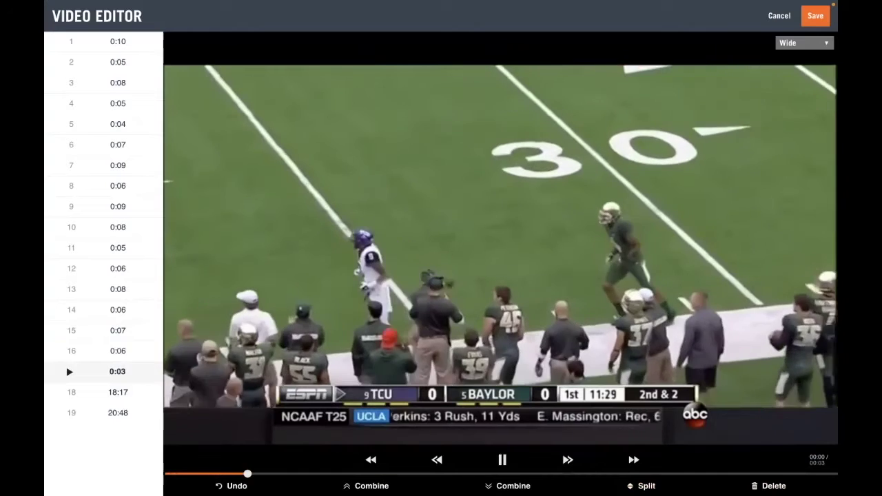
{"action": "left_click", "coordinate": [769, 486]}
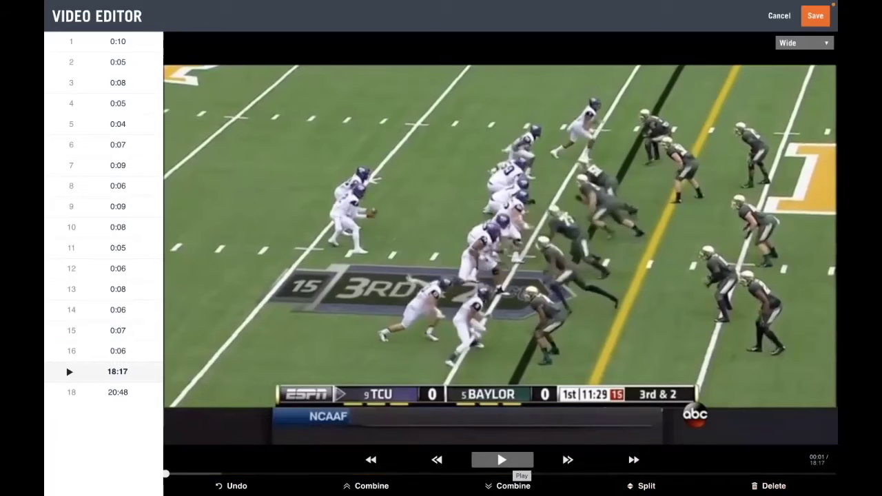
Play back clips 16 and 15 to check where each play starts and ends, and pause on clip 16
{"action": "left_click", "coordinate": [120, 360]}
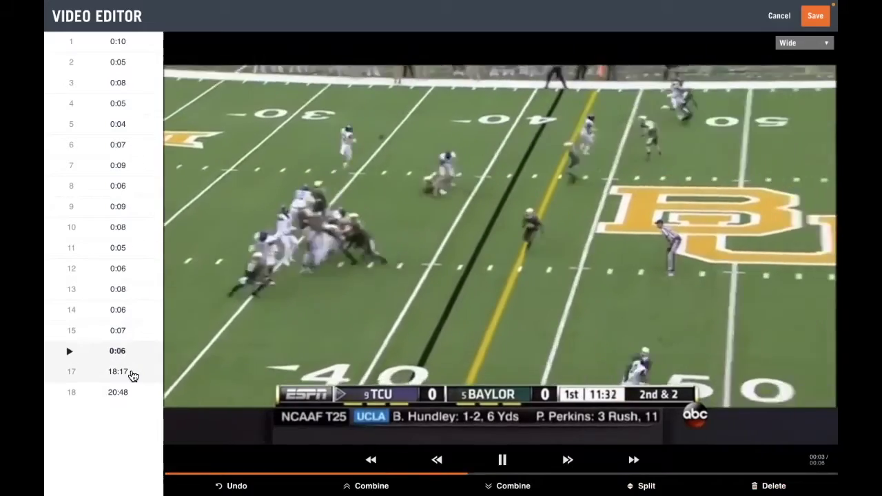
{"action": "key", "text": "Up"}
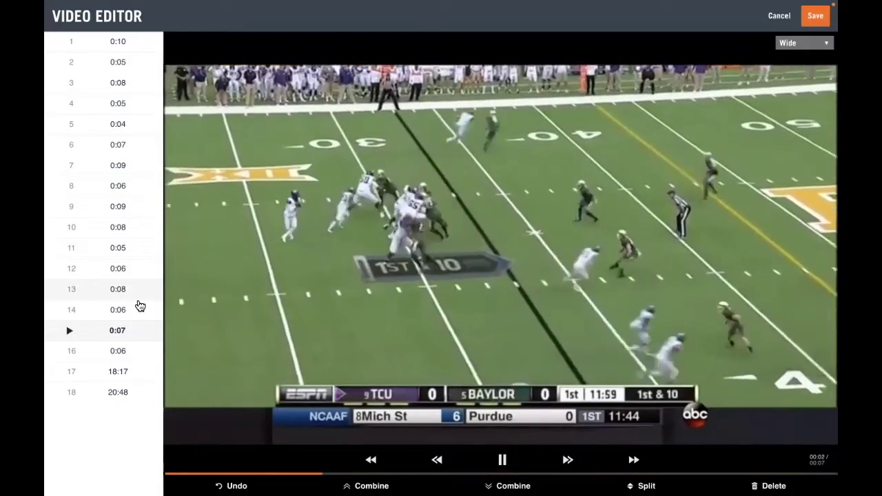
{"action": "key", "text": "Down"}
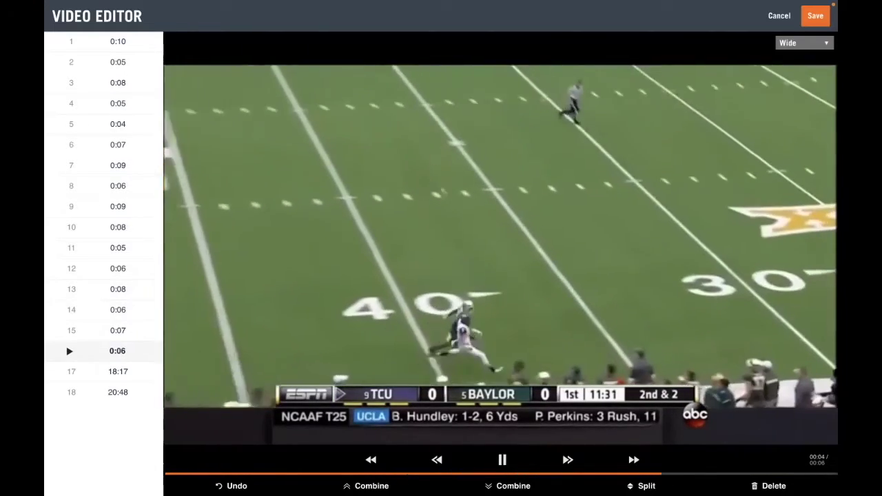
{"action": "left_click", "coordinate": [502, 460]}
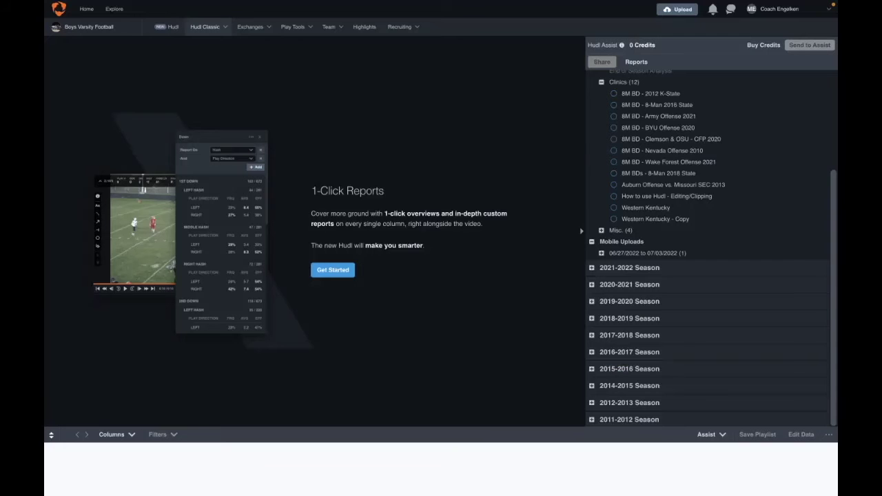
Open the "How to use Hudl - Editing/Clipping" video from the Clinics list and play its first clip
{"action": "left_click", "coordinate": [667, 195]}
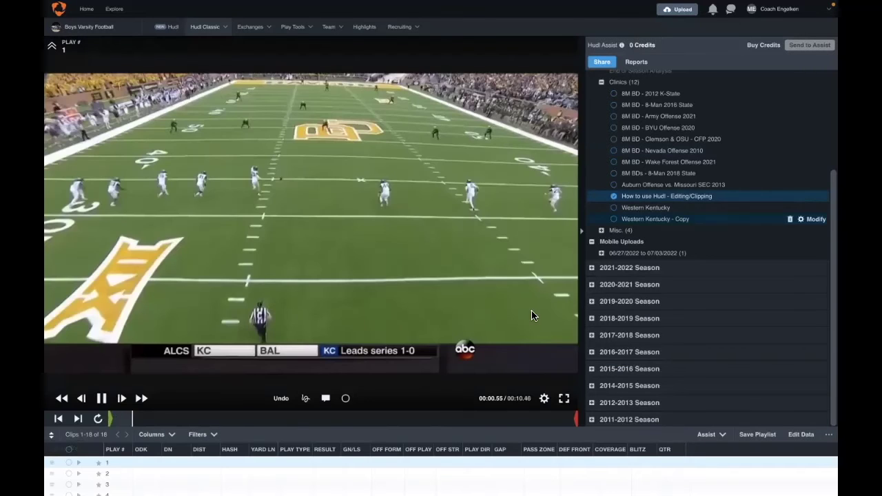
{"action": "key", "text": "space"}
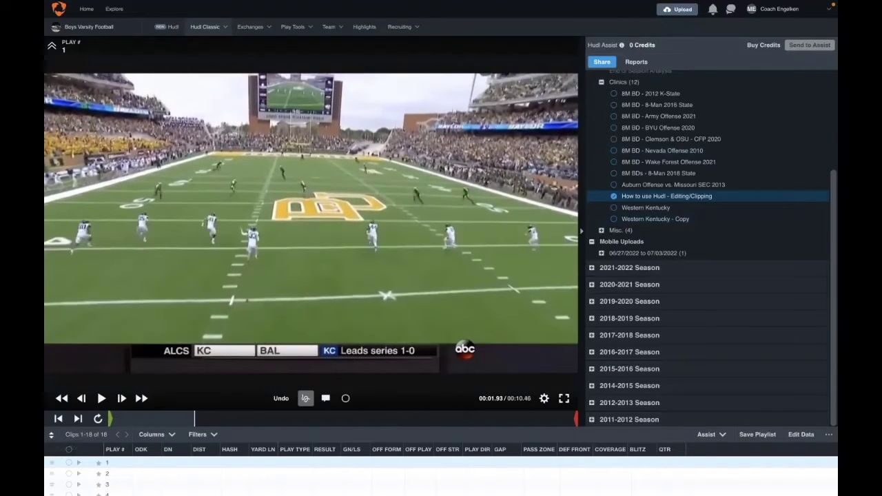
{"action": "left_click", "coordinate": [546, 395]}
{"action": "key", "text": "space"}
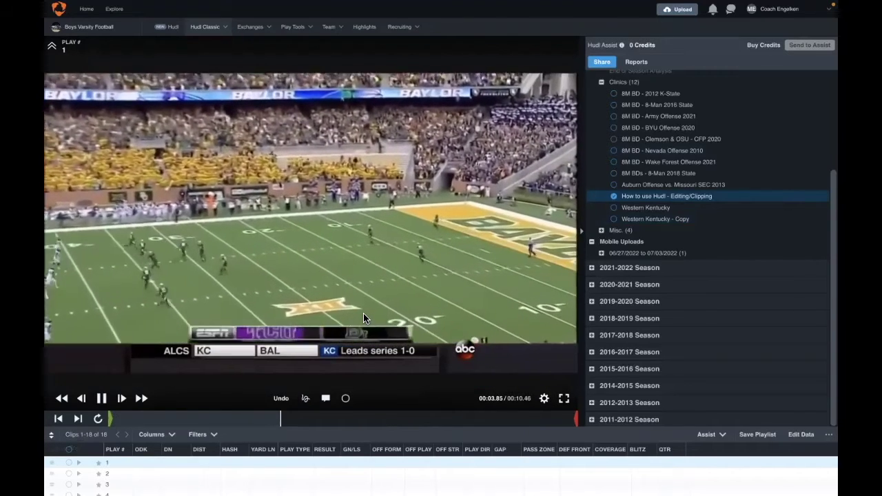
Go through the clips one by one from play 2 to play 17, checking each clip's cut, and pause on play 17
{"action": "key", "text": "Down"}
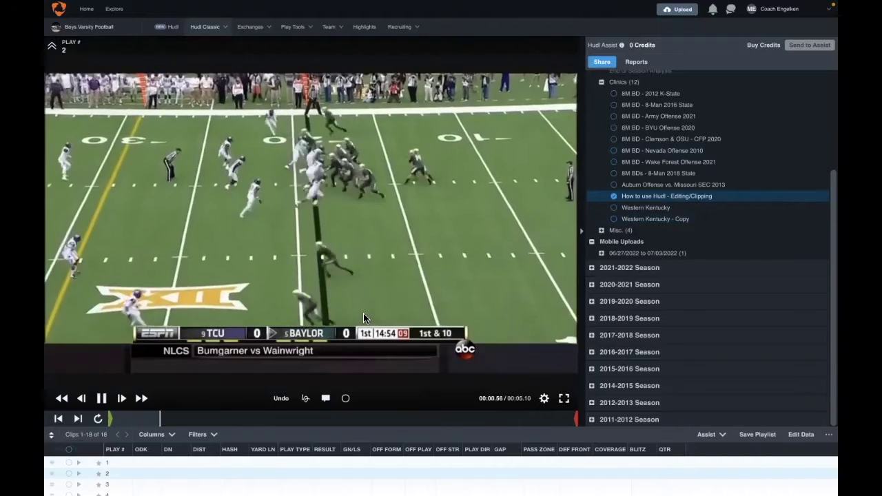
{"action": "key", "text": "Down"}
{"action": "key", "text": "Down"}
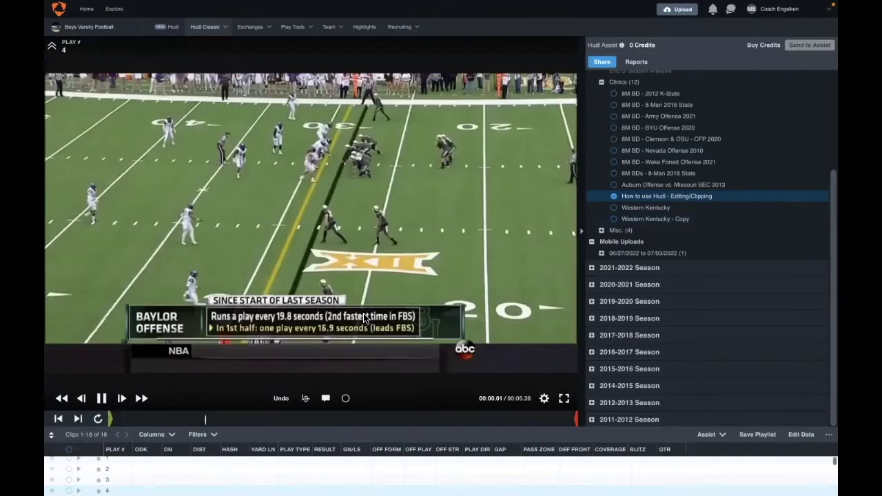
{"action": "key", "text": "Down"}
{"action": "key", "text": "Down"}
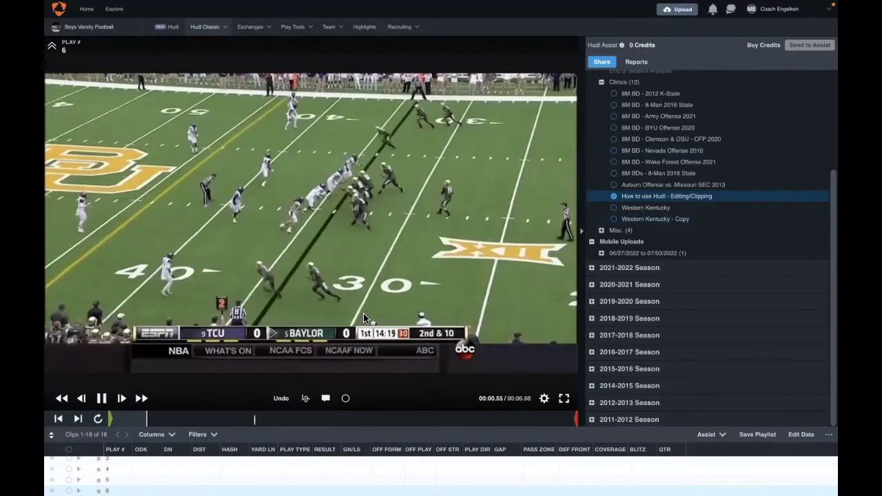
{"action": "key", "text": "Down"}
{"action": "key", "text": "Down"}
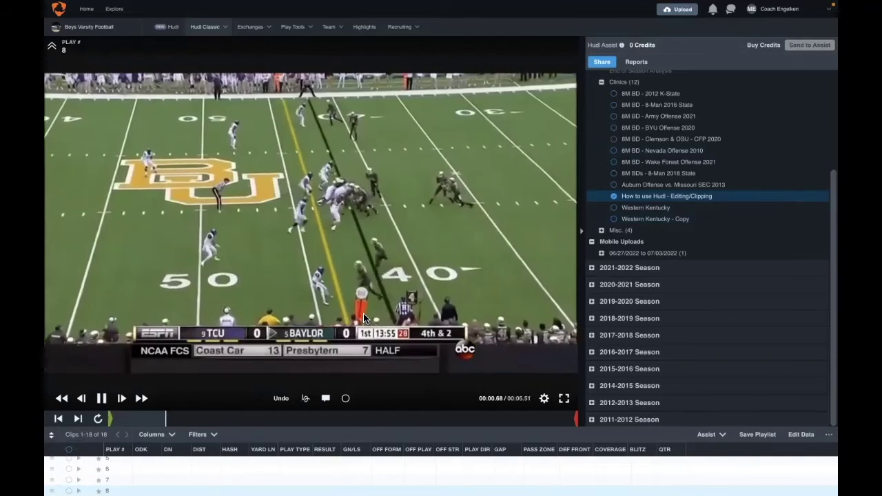
{"action": "key", "text": "Down"}
{"action": "key", "text": "Down"}
{"action": "key", "text": "Down"}
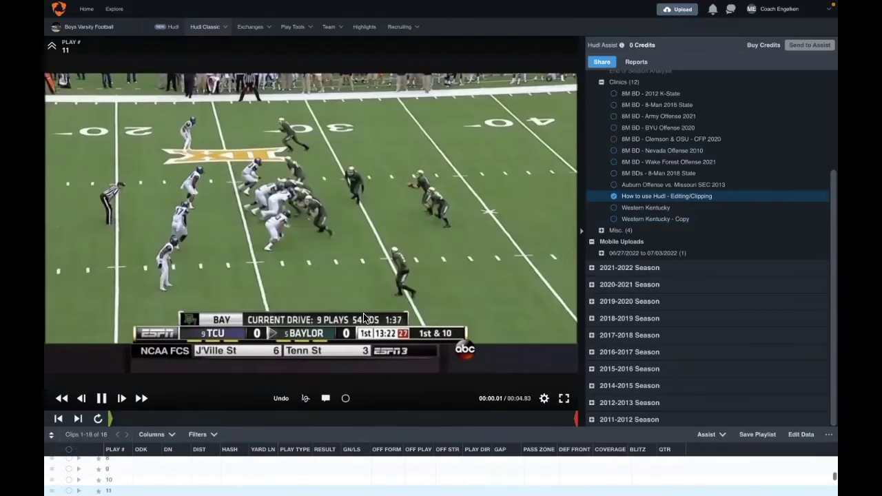
{"action": "key", "text": "Down"}
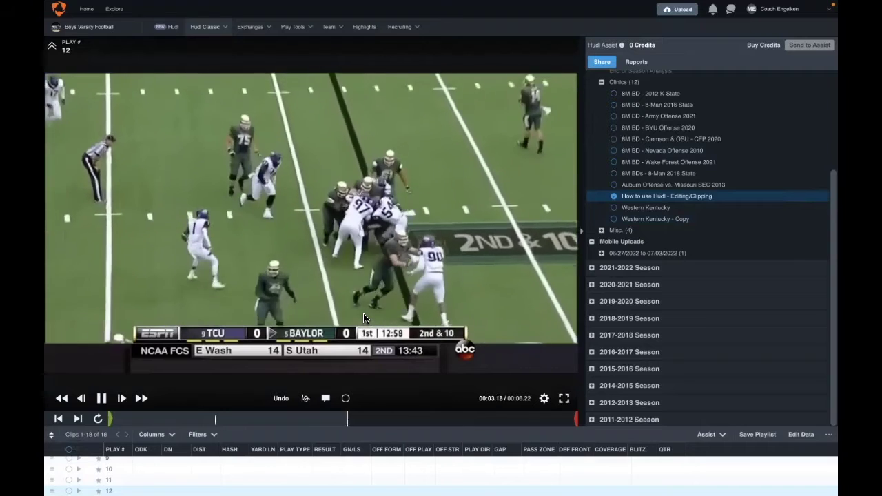
{"action": "key", "text": "Up"}
{"action": "key", "text": "Down"}
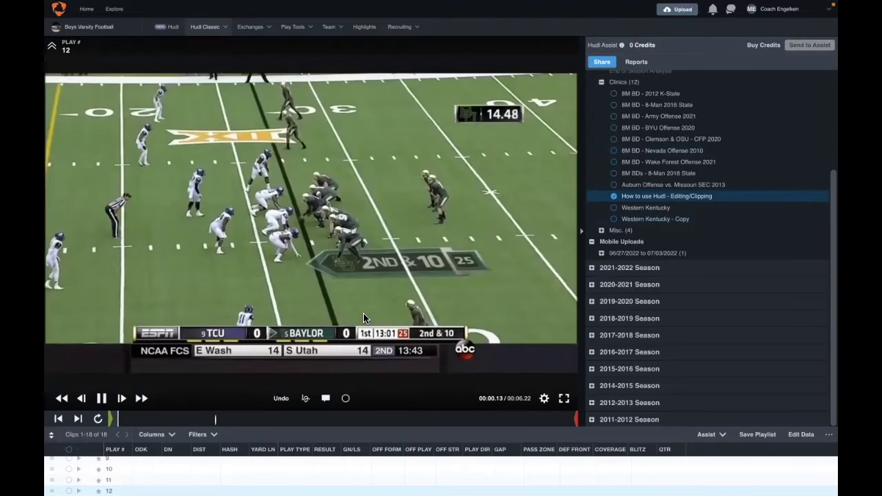
{"action": "key", "text": "Down"}
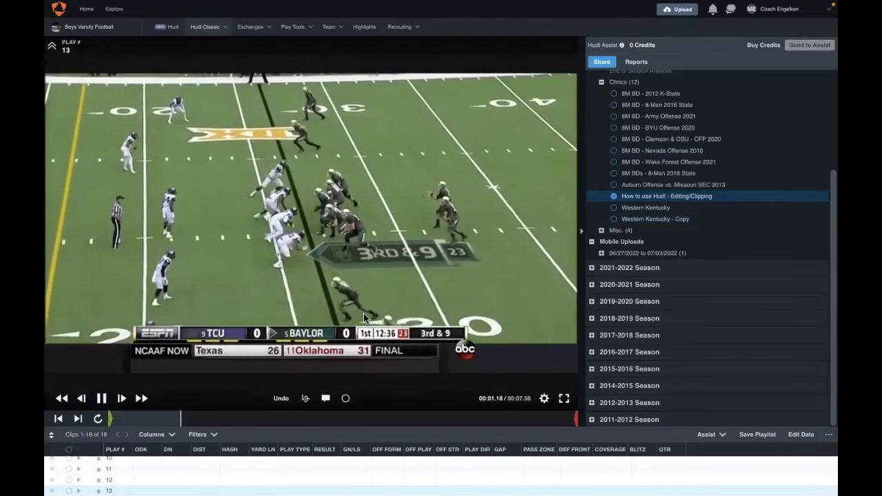
{"action": "key", "text": "Down"}
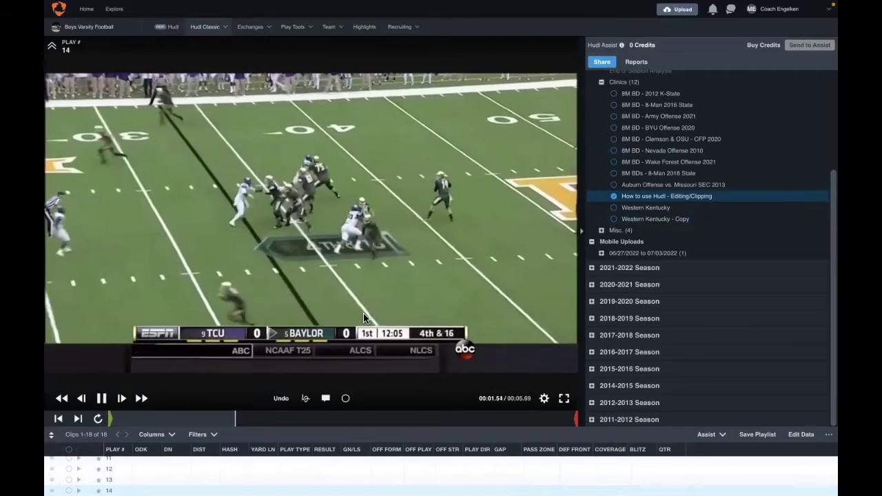
{"action": "key", "text": "Down"}
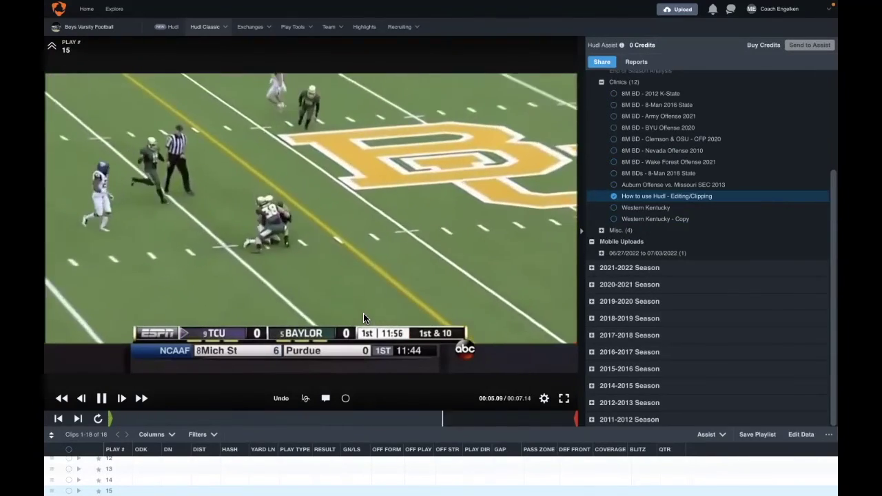
{"action": "key", "text": "Down"}
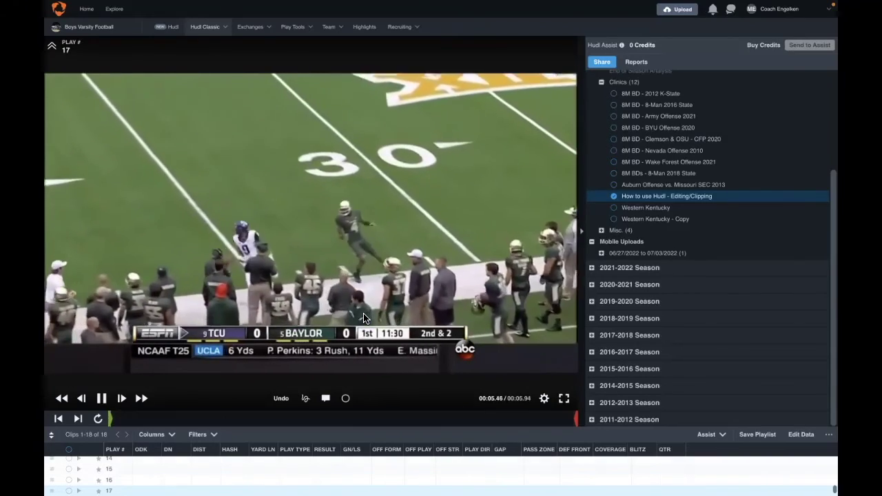
{"action": "key", "text": "space"}
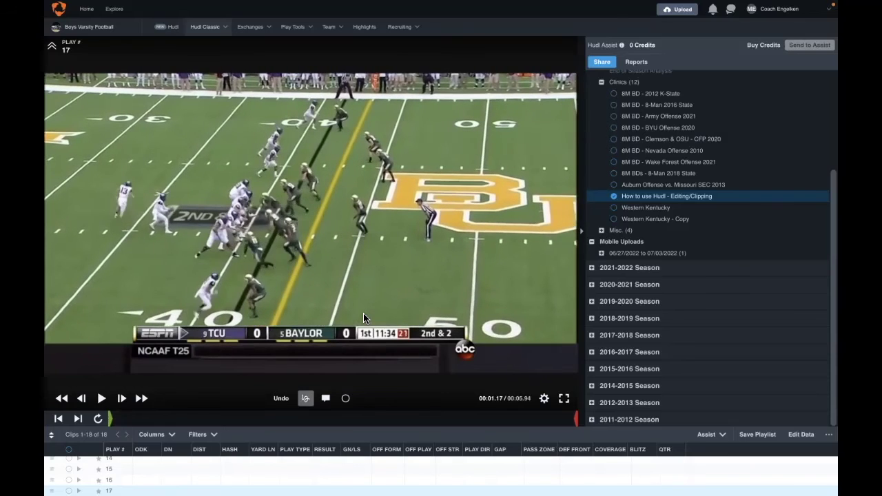